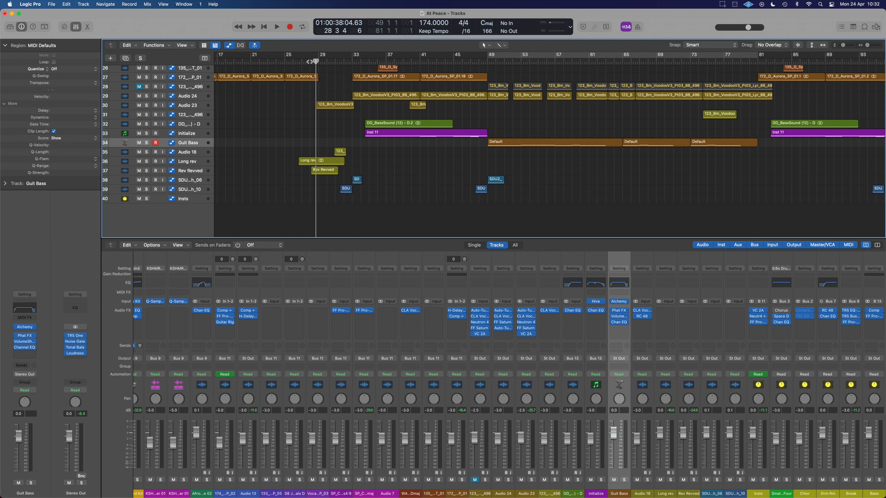
Set the cycle range from bar 25 to bar 36 and play back the build-up into the drop
scroll(371, 116, "up", 5)
scroll(367, 111, "down", 3)
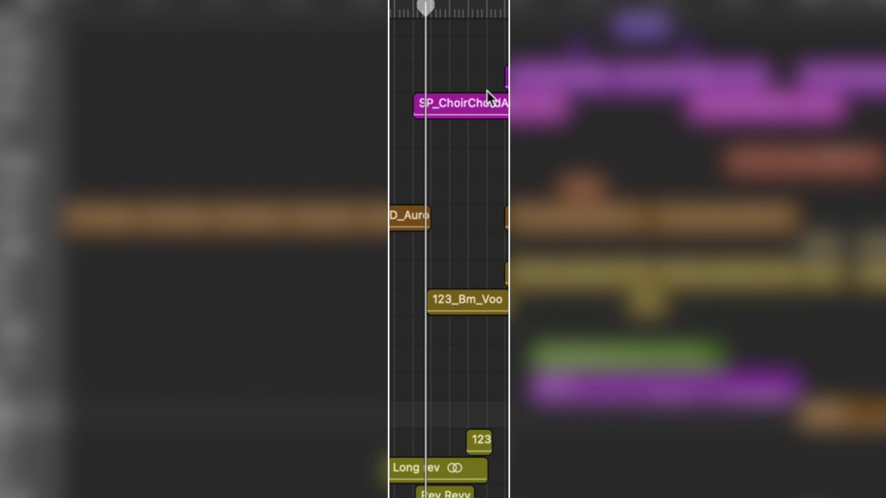
scroll(354, 90, "up", 3)
scroll(488, 92, "down", 5)
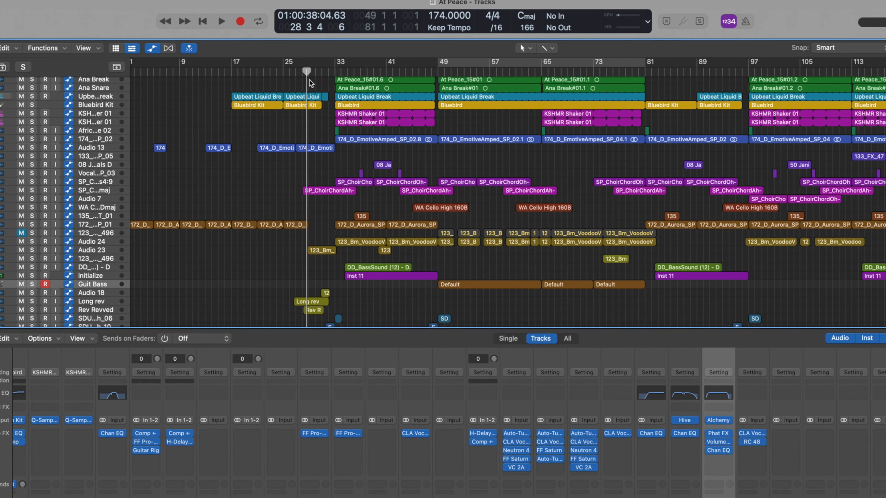
left_click_drag(280, 67, 331, 76)
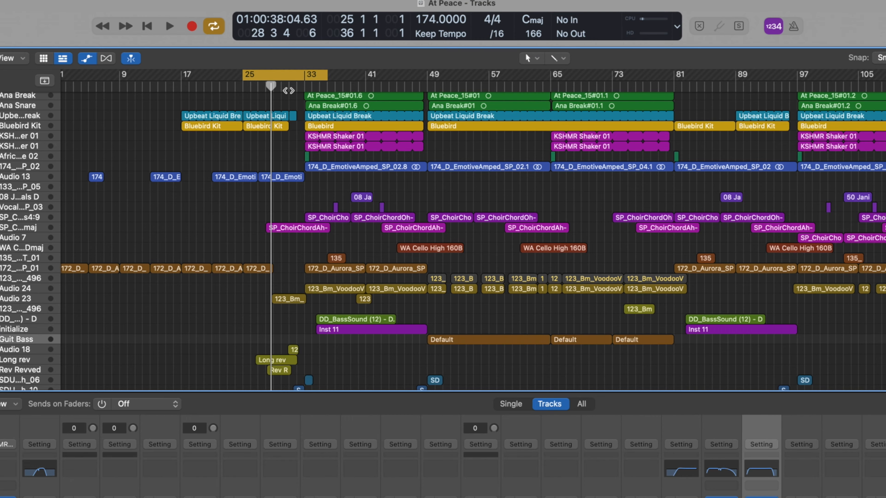
key("space")
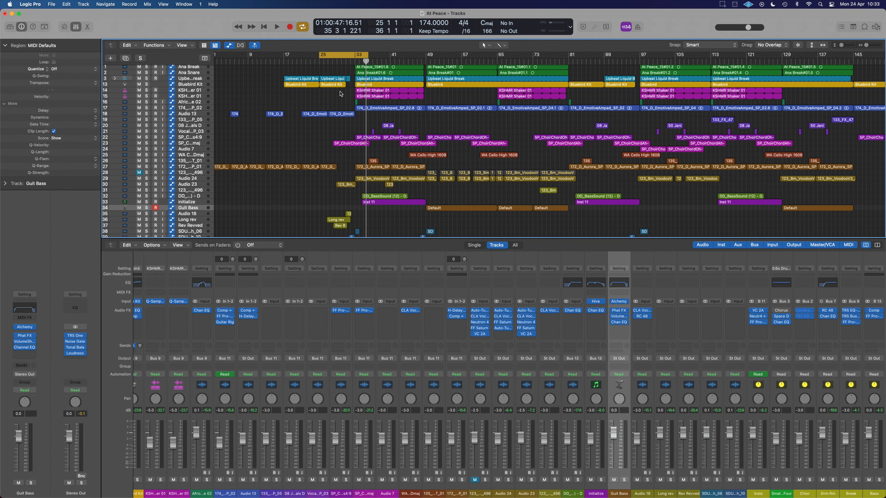
key("c")
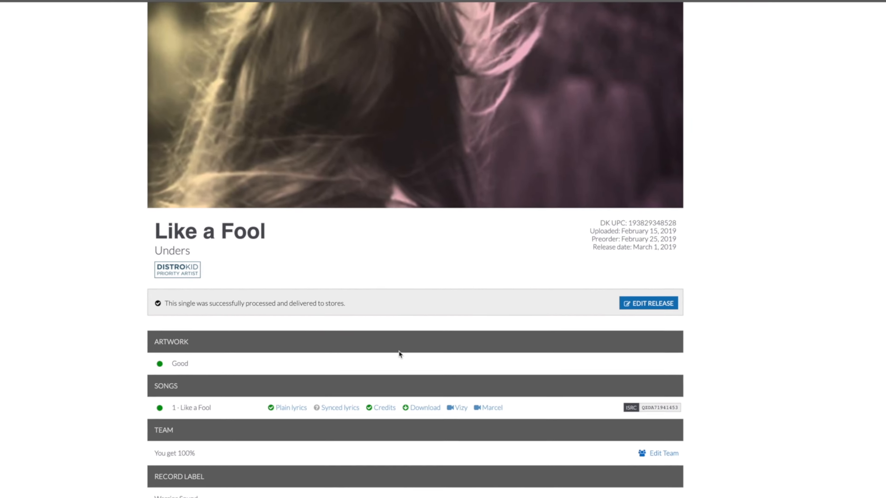
scroll(337, 404, "down", 10)
scroll(337, 405, "up", 4)
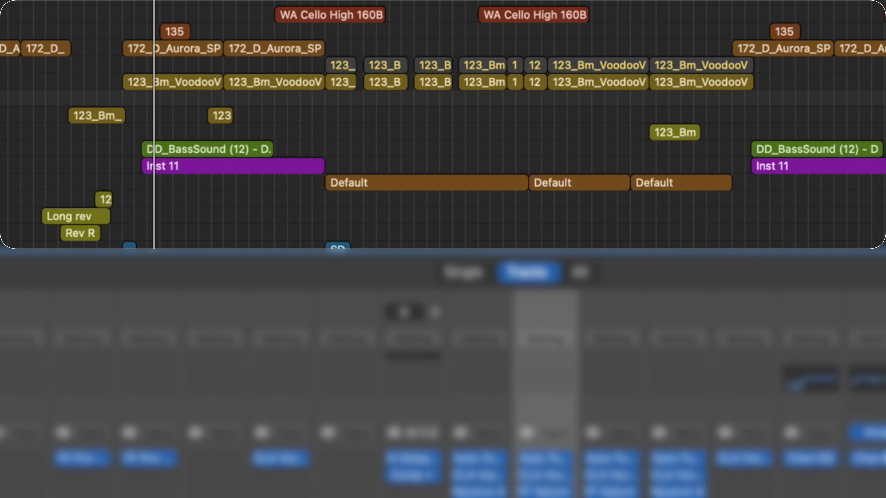
Duplicate the Audio 24 track and copy its first 123_Bm_VoodooV3 vocal region at bar 33 onto the new track
key("Up")
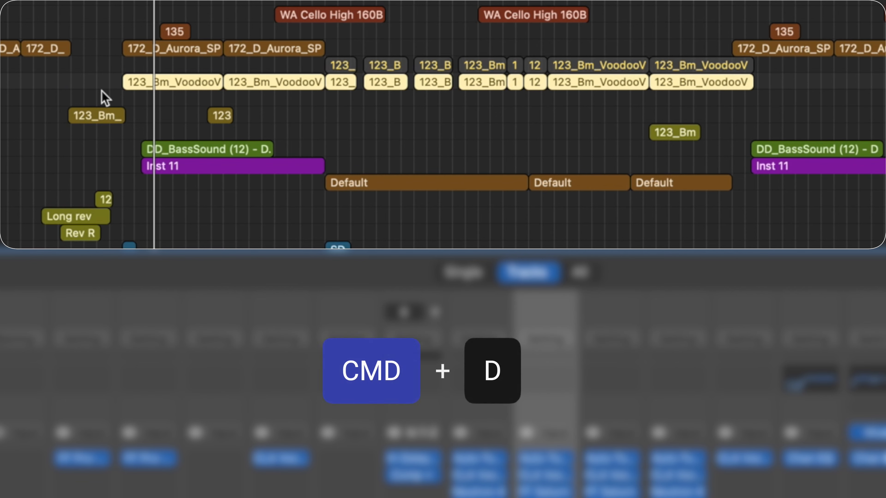
left_click(125, 95)
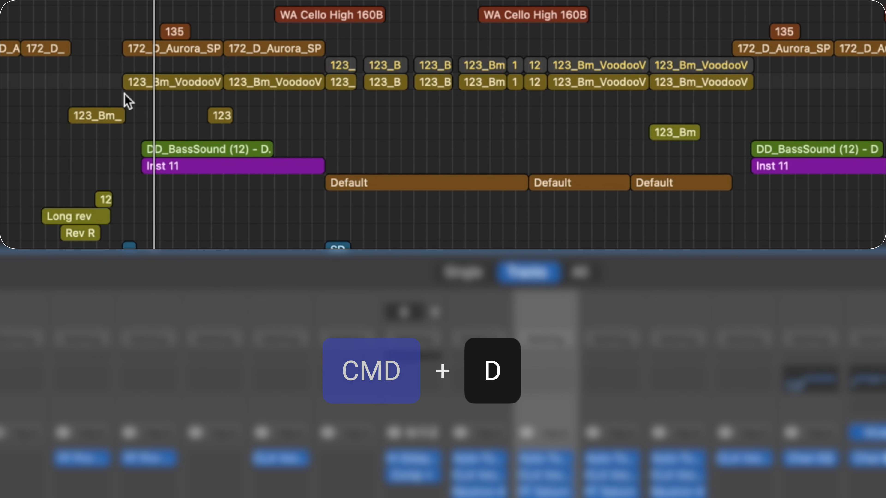
left_click(153, 84)
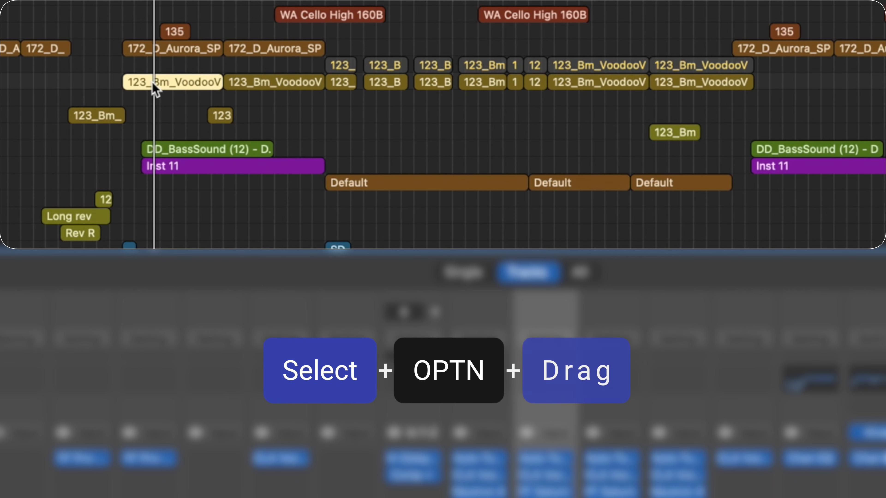
left_click_drag(151, 84, 152, 99)
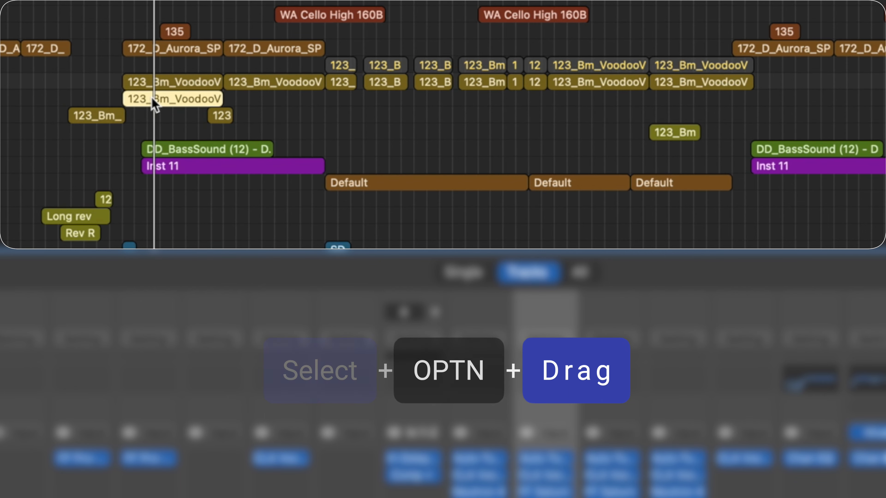
key("Down")
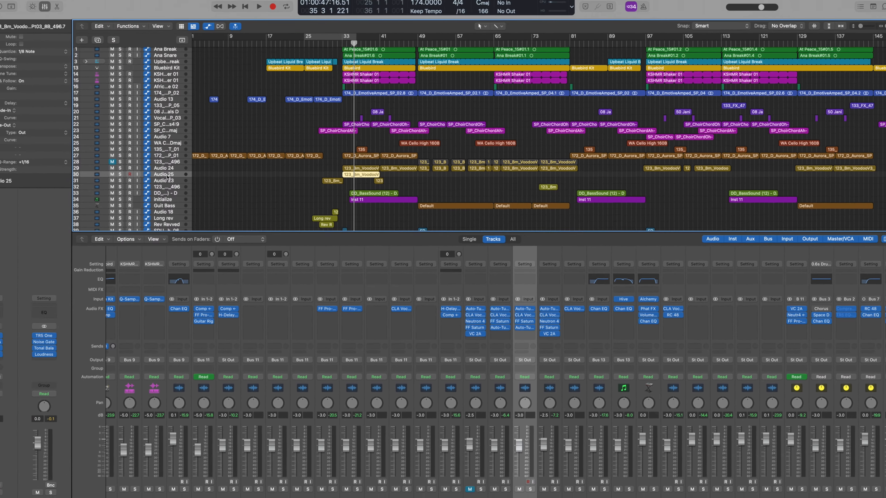
Turn on Flex for the arrangement and hide the mixer to work on the copied vocal region
key("z")
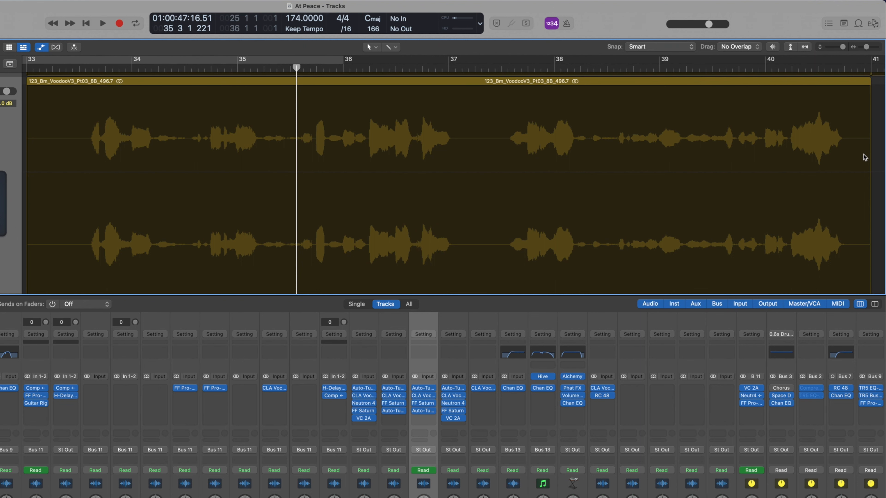
key("super+f")
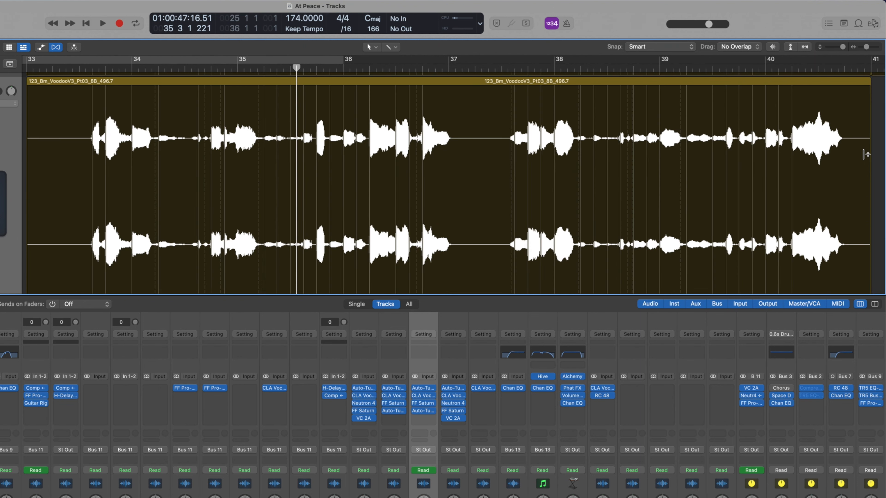
scroll(872, 90, "down", 1)
key("x")
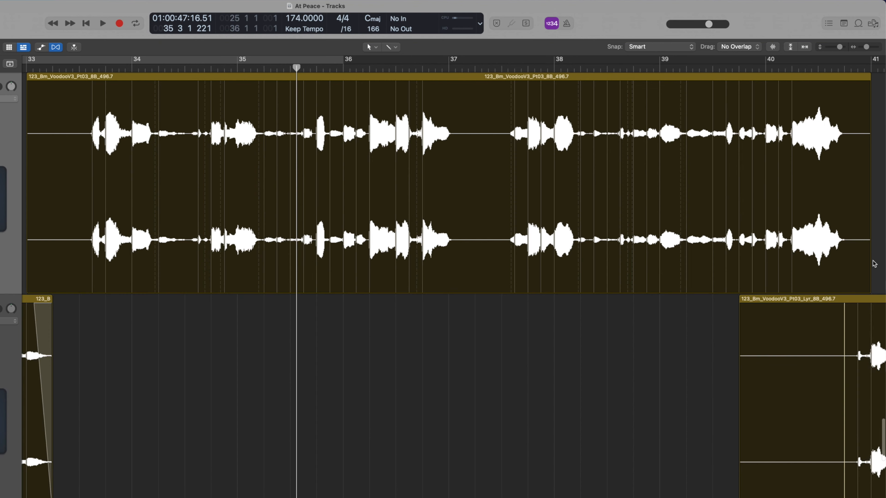
Trim both ends of the copied vocal region to its first short phrase and cycle bars 33 to 35 around it
left_click_drag(870, 289, 195, 274)
scroll(25, 289, "down", 1)
left_click_drag(27, 285, 90, 281)
key("u")
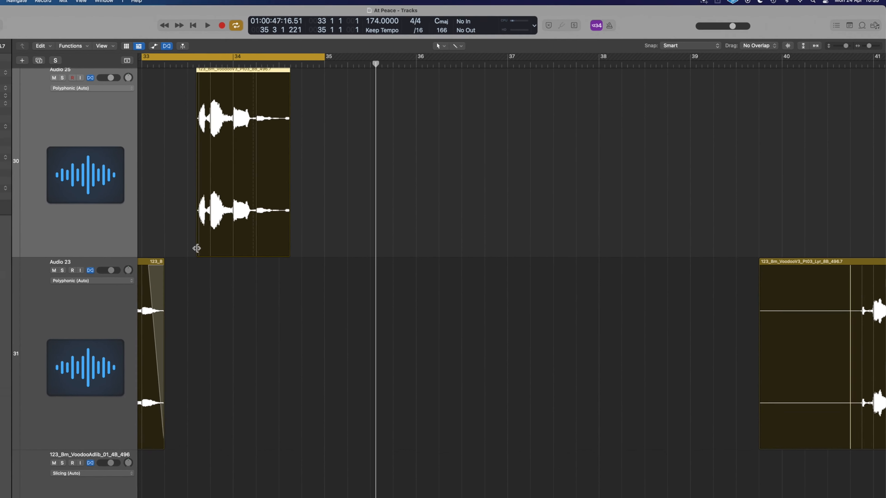
Play back the trimmed vocal phrase within the cycle range
key("space")
key("space")
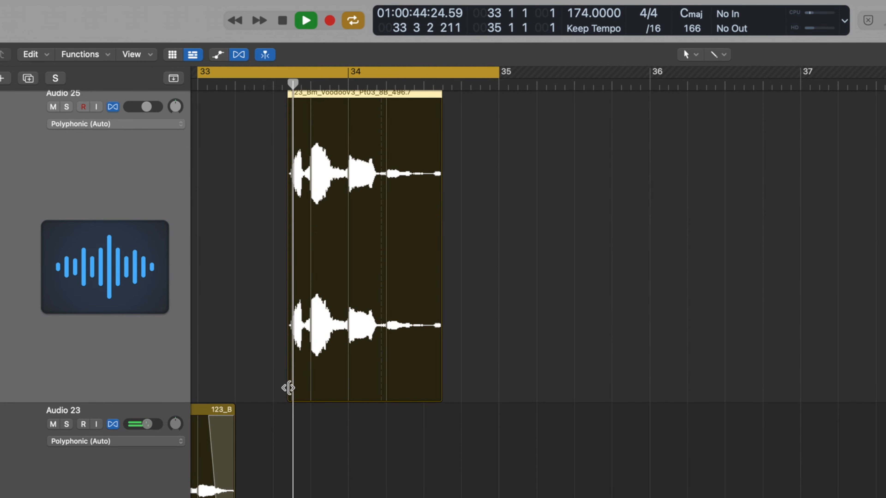
key("space")
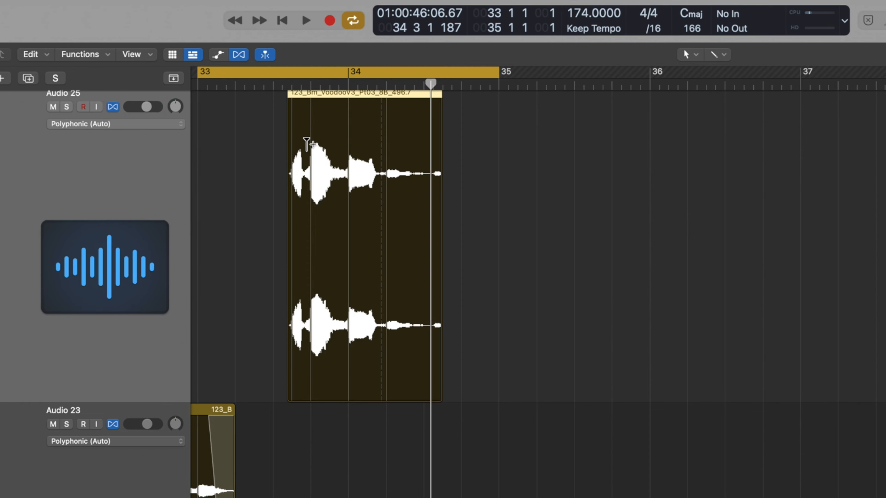
key("space")
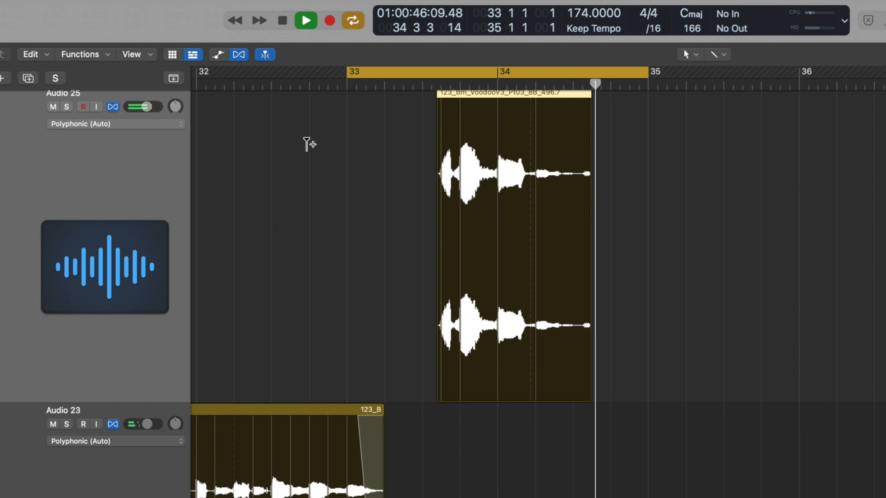
key("space")
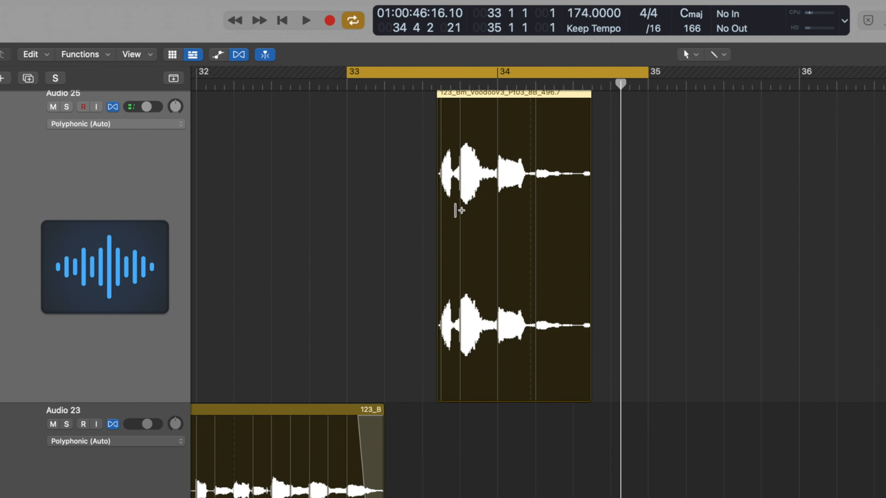
Solo the Audio 25 track, trim the vocal region's start to bar 34 and play it back
key("s")
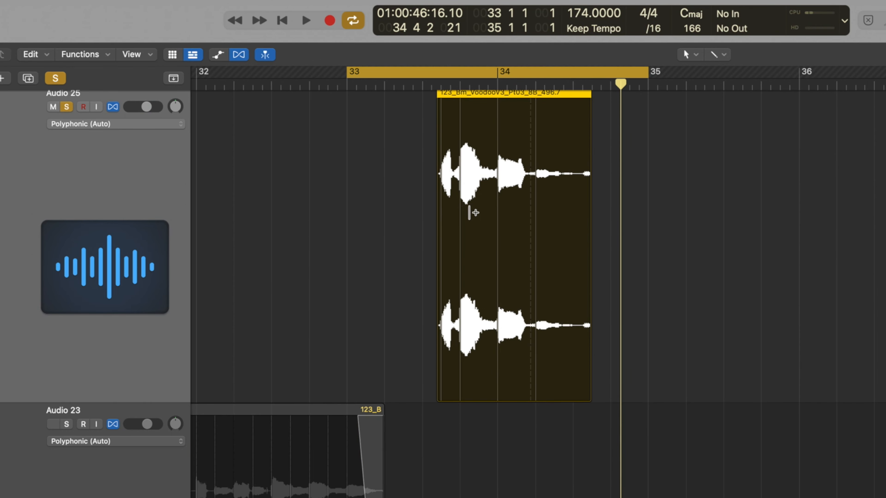
left_click_drag(439, 397, 500, 399)
key("space")
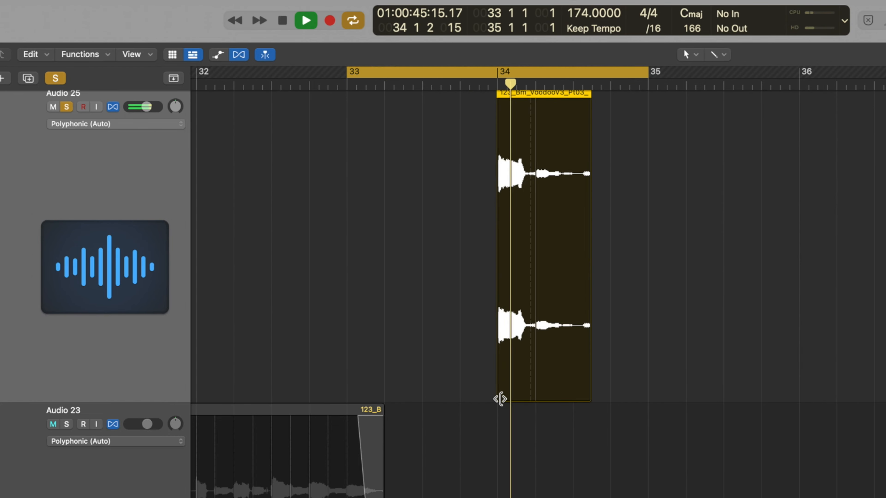
key("space")
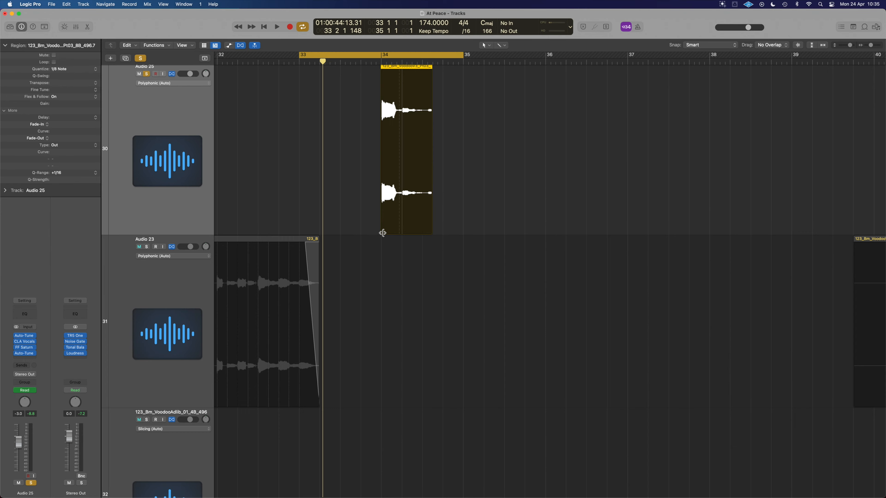
Set the cycle range to bars 31 to 33 and move the trimmed vocal region on Audio 25 to bar 31
key("z")
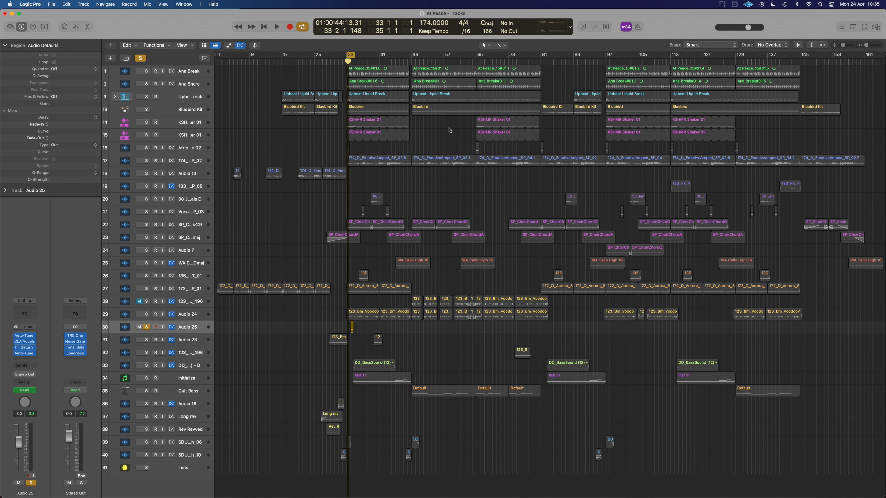
key("z")
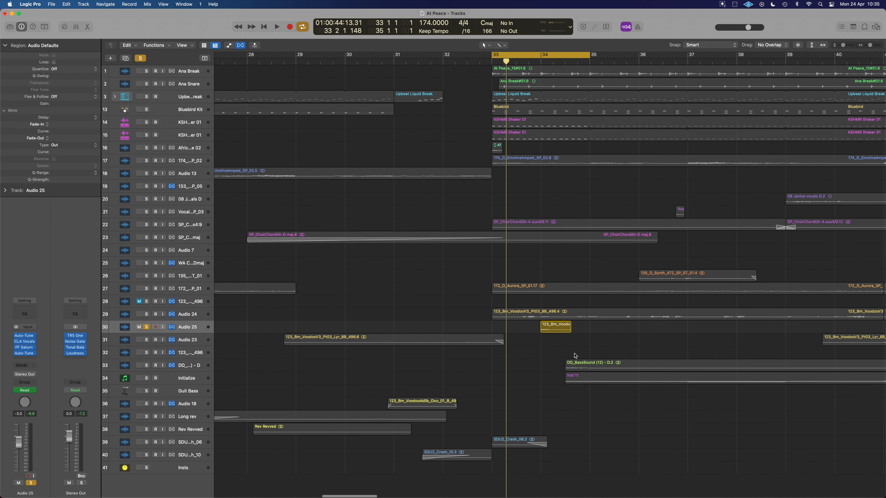
left_click_drag(394, 58, 492, 60)
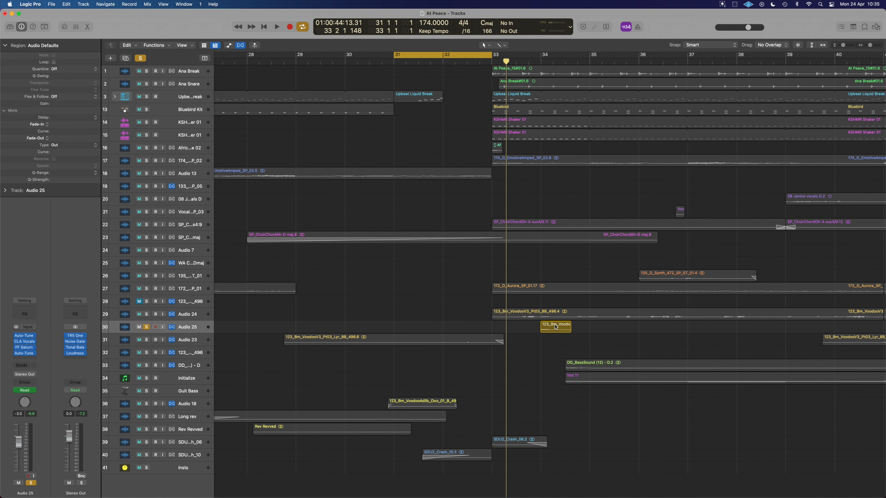
left_click_drag(556, 327, 416, 327)
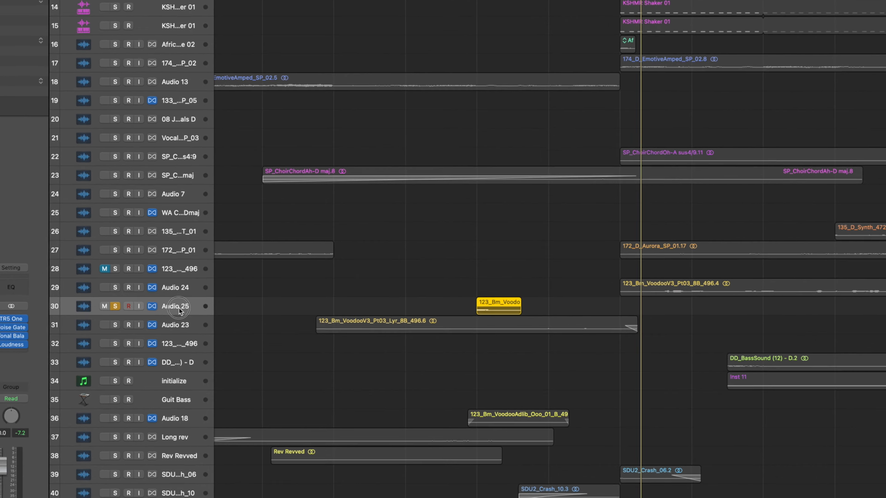
Rename the Audio 25 track as VERB REV
double_click(190, 327)
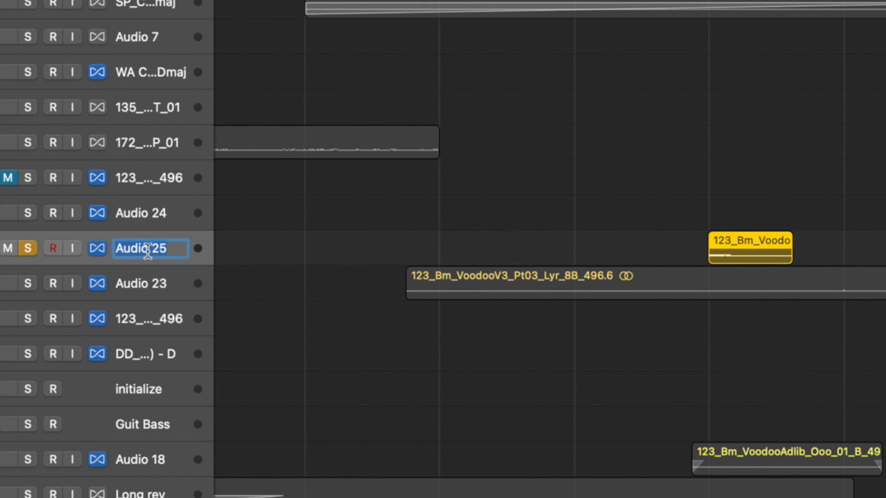
type("VERB REV")
key("Return")
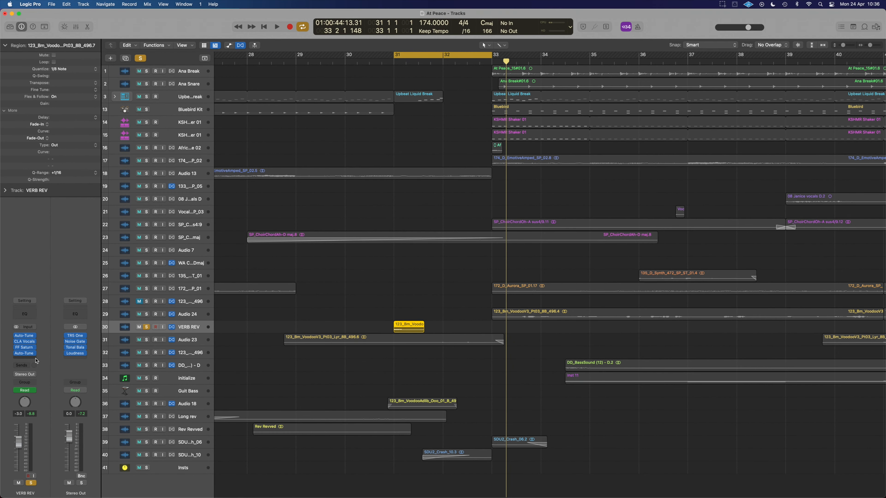
Insert the RC 48 reverb after the existing audio effects on the VERB REV track
left_click(36, 360)
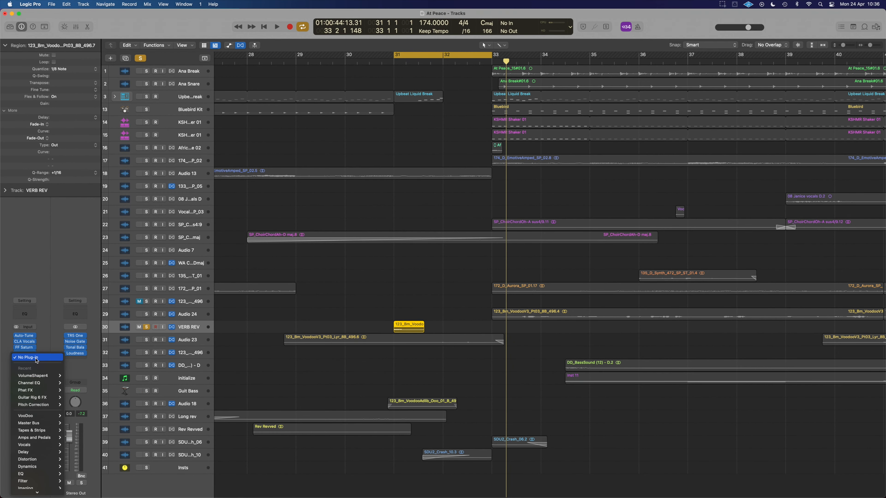
mouse_move(41, 461)
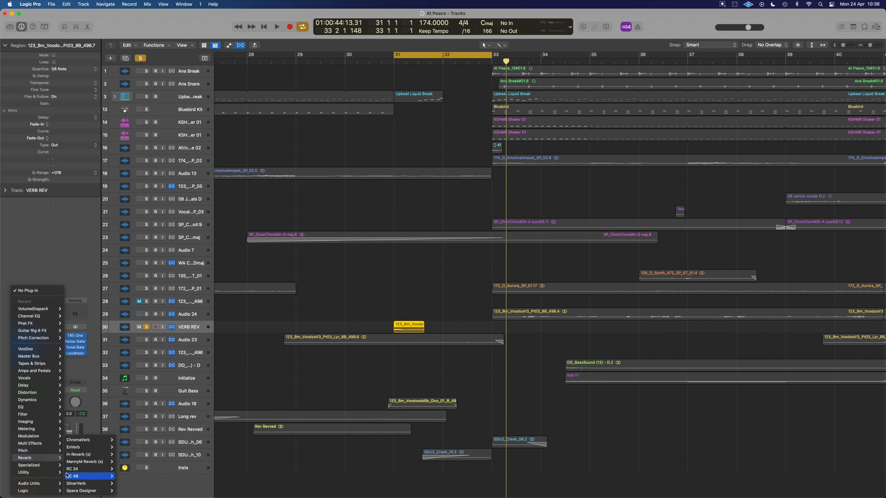
left_click(125, 477)
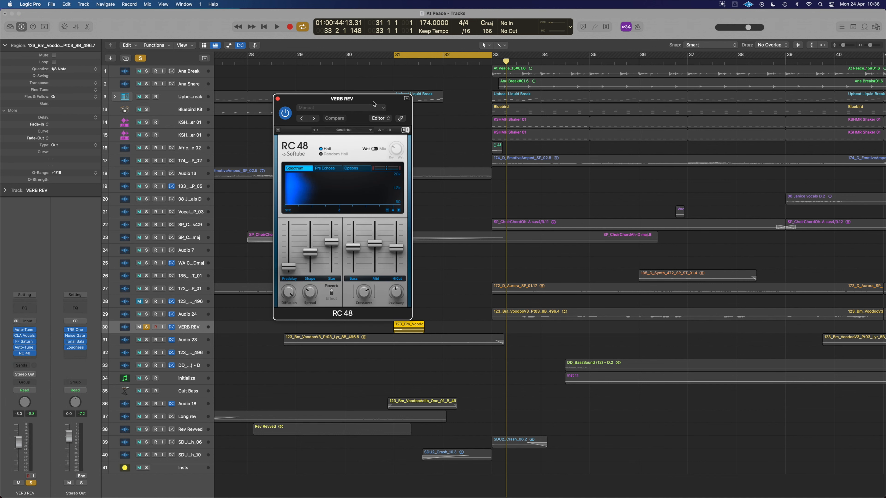
left_click_drag(375, 104, 363, 100)
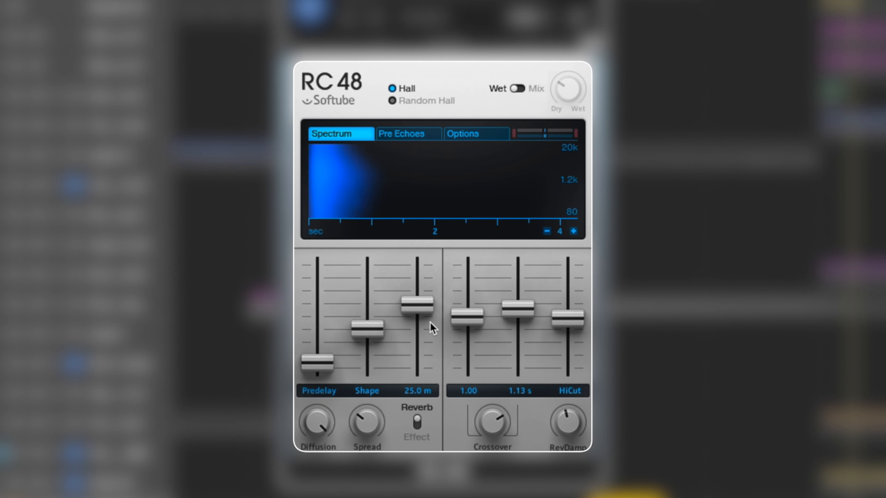
Raise the RC 48 reverb's Size to nearly maximum, and set HiCut to 21.37 kHz and Mid to 6.83 s
left_click_drag(420, 310, 420, 272)
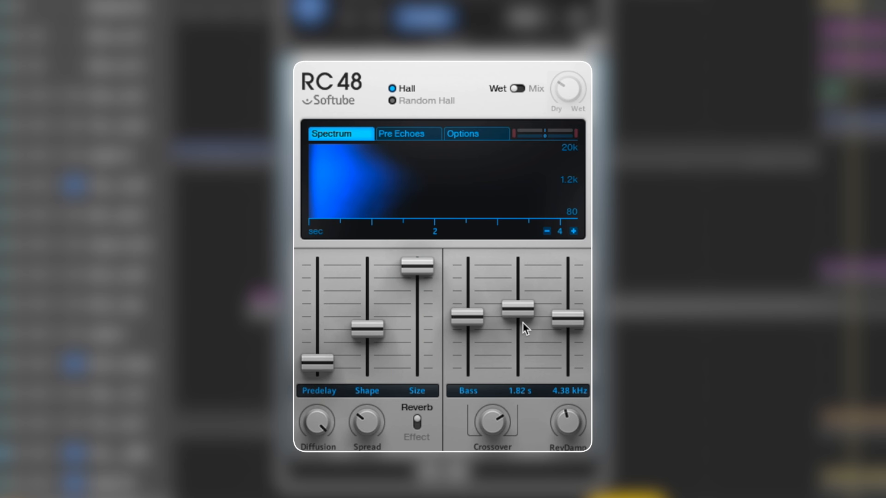
left_click_drag(520, 318, 568, 296)
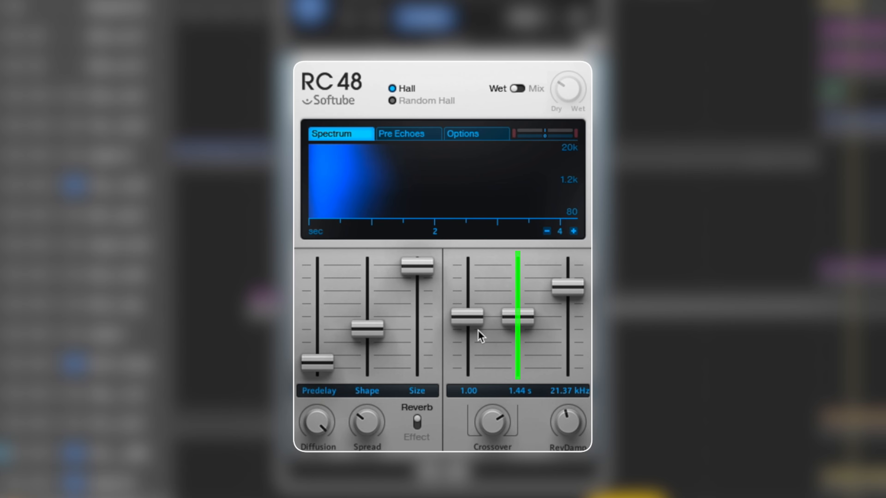
left_click_drag(518, 318, 517, 279)
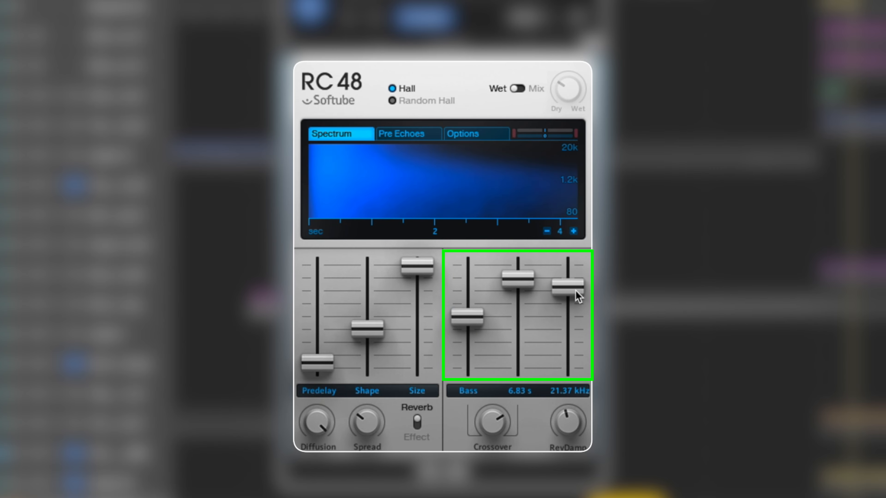
Reduce the RC 48 reverb's Bass, raise HiCut slightly and shorten Mid to about 5.4 s
left_click_drag(469, 317, 469, 356)
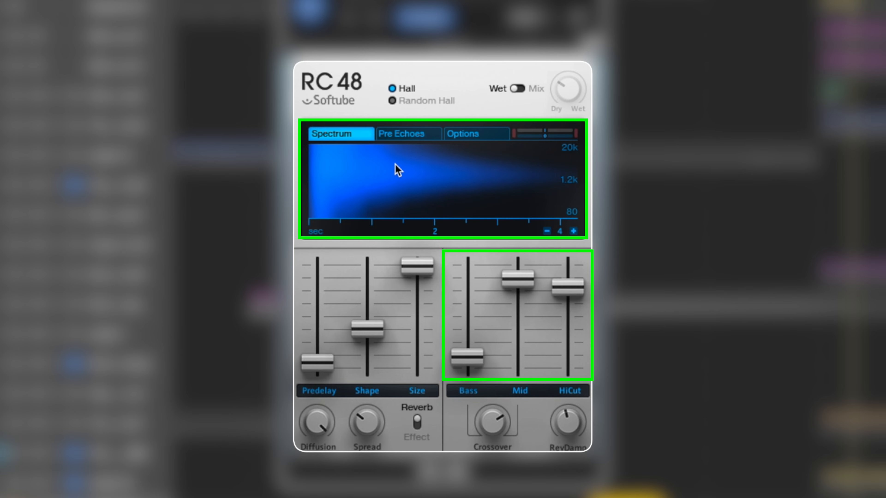
left_click_drag(464, 365, 467, 338)
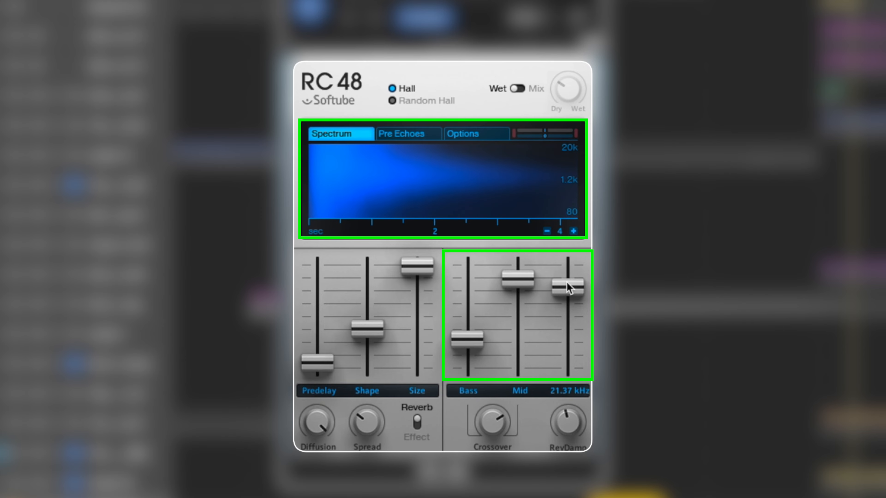
left_click_drag(565, 286, 519, 274)
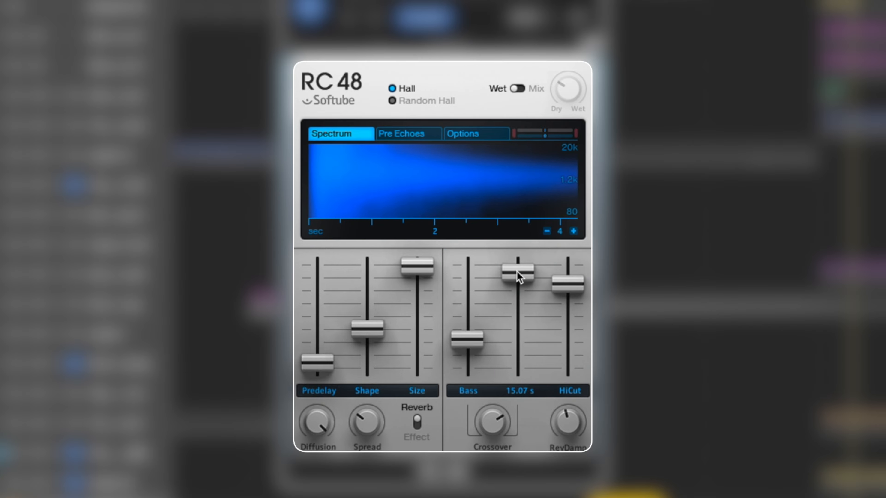
left_click_drag(516, 271, 516, 287)
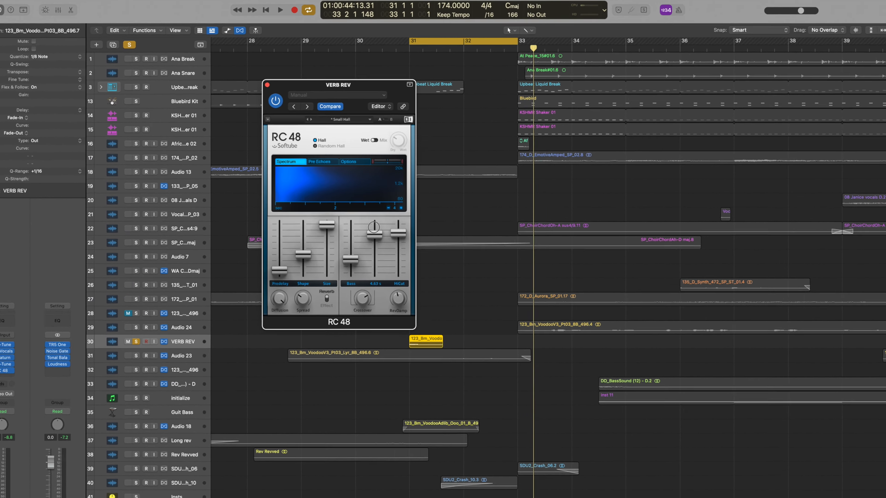
left_click_drag(374, 227, 374, 226)
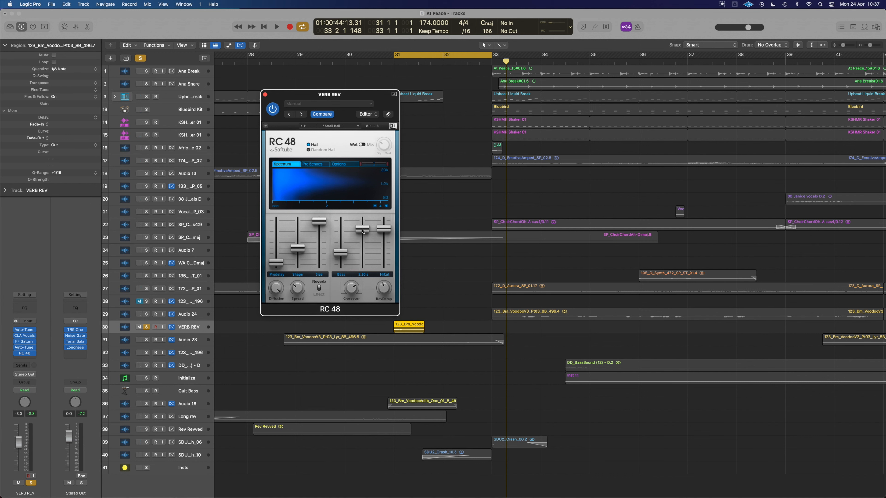
Set the cycle range to run from bar 31 to bar 32
key("shift+super+comma")
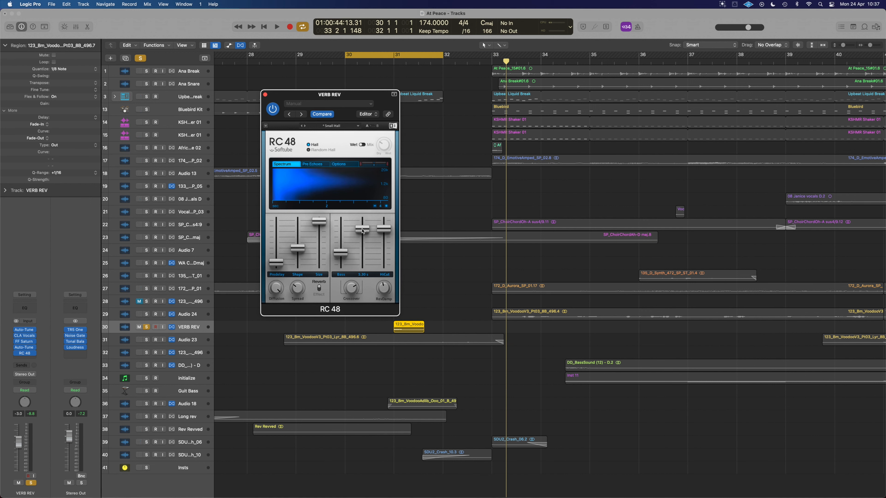
left_click_drag(395, 58, 444, 59)
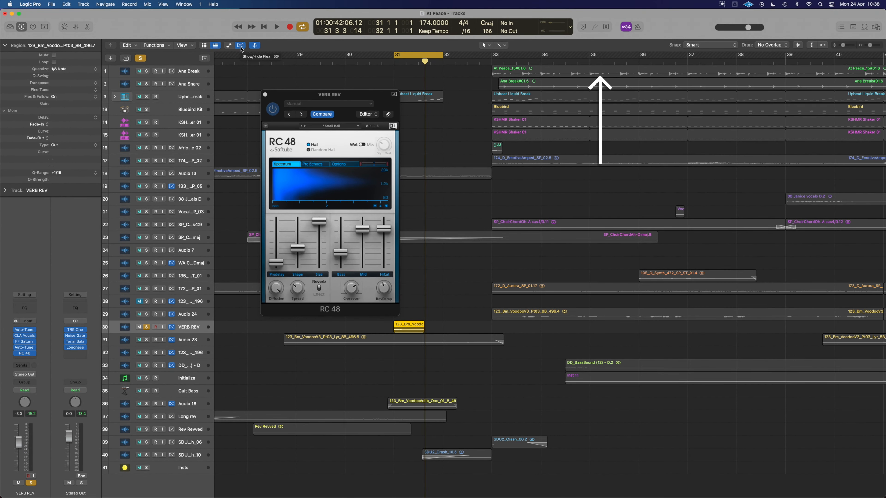
right_click(407, 327)
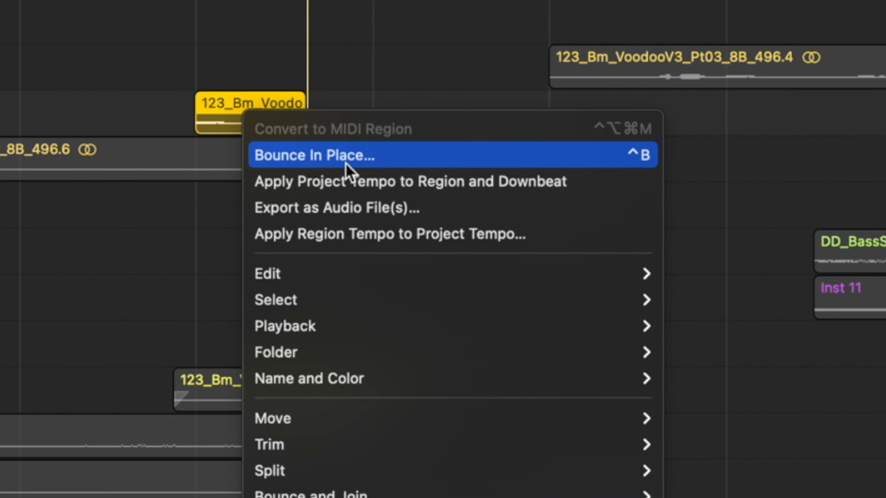
key("ctrl+b")
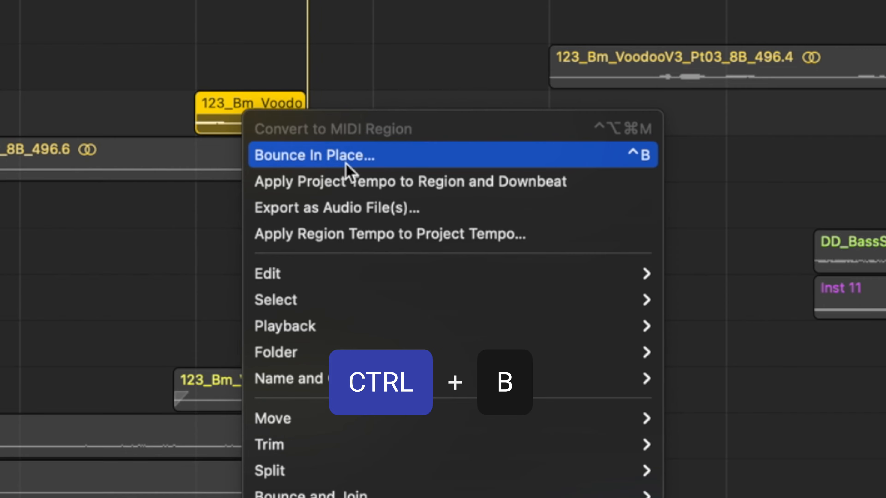
left_click(346, 163)
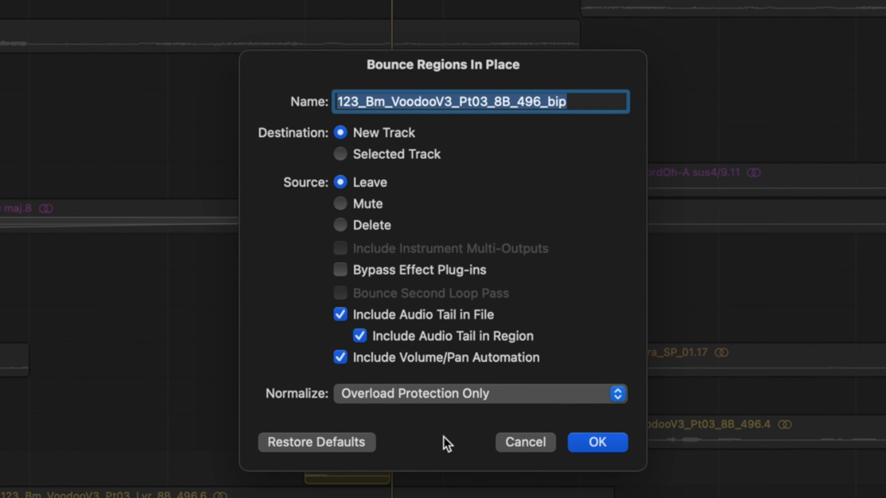
key("Return")
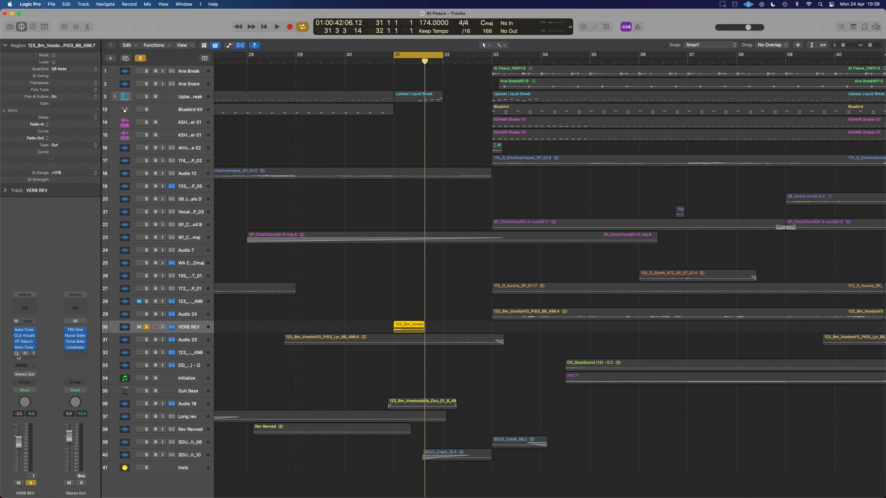
Bounce the trimmed VERB REV vocal region in place as Print onto the selected track, including the audio tail and volume/pan automation
key("ctrl+b")
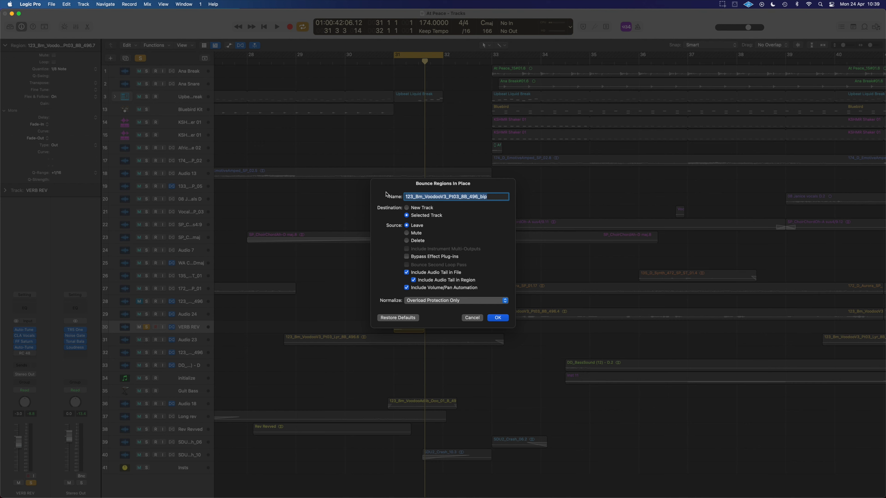
type("Print")
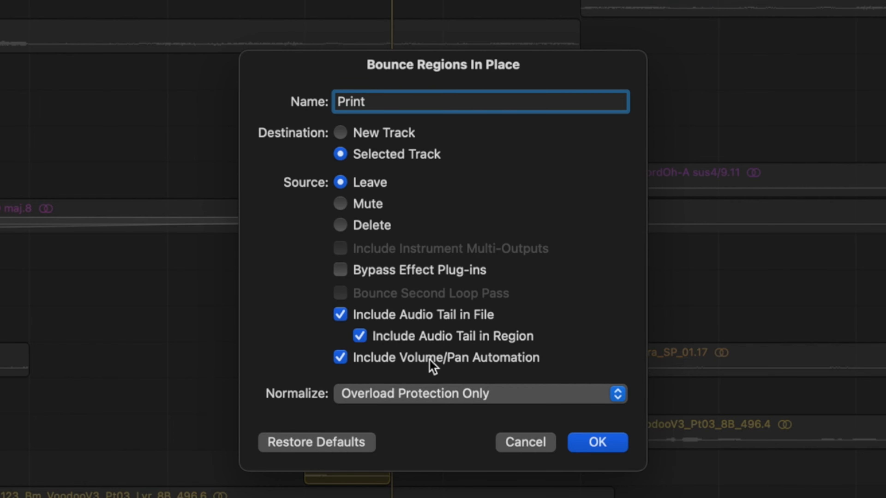
left_click(597, 442)
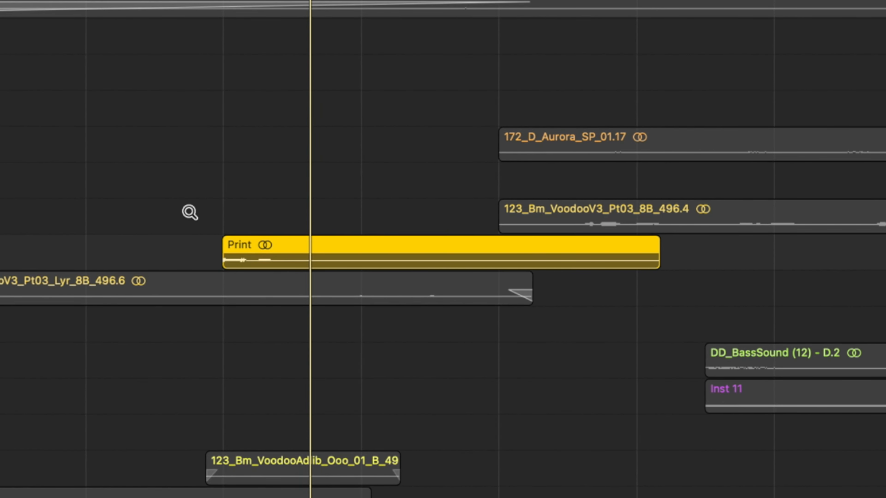
Trim the Print region's quiet reverb tail to end shortly after bar 32 and give it a fade-out of 71
scroll(190, 212, "up", 8)
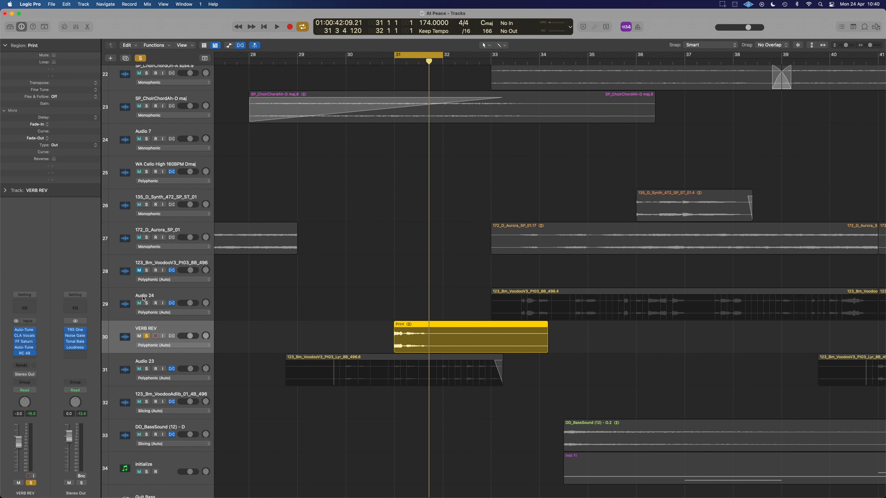
left_click(25, 354)
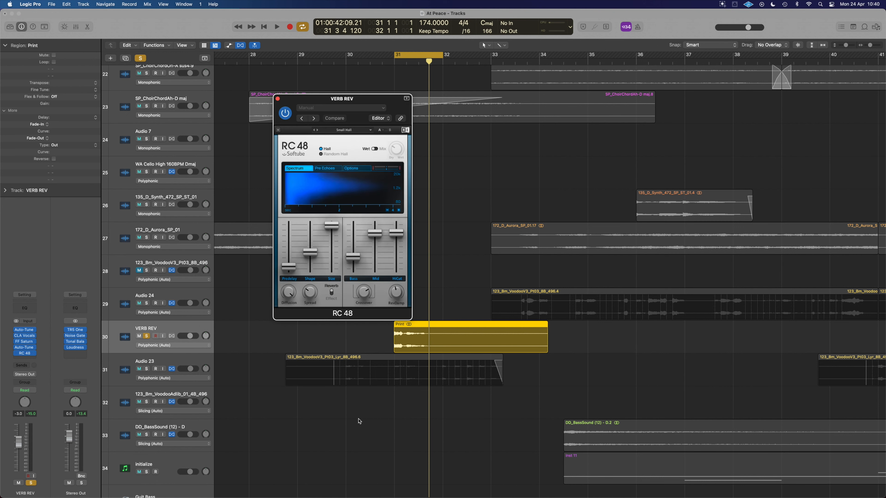
left_click_drag(547, 349, 432, 352)
key("x")
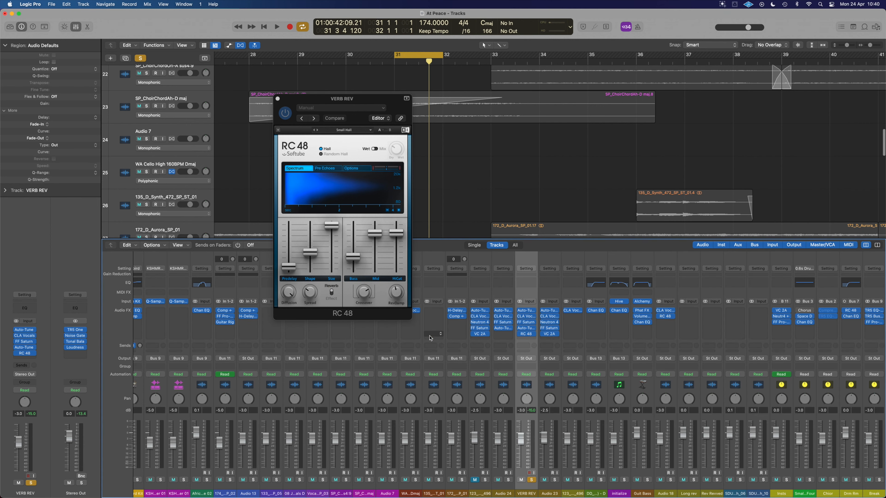
key("x")
key("x")
key("x")
key("z")
left_click_drag(524, 76, 510, 83)
key("z")
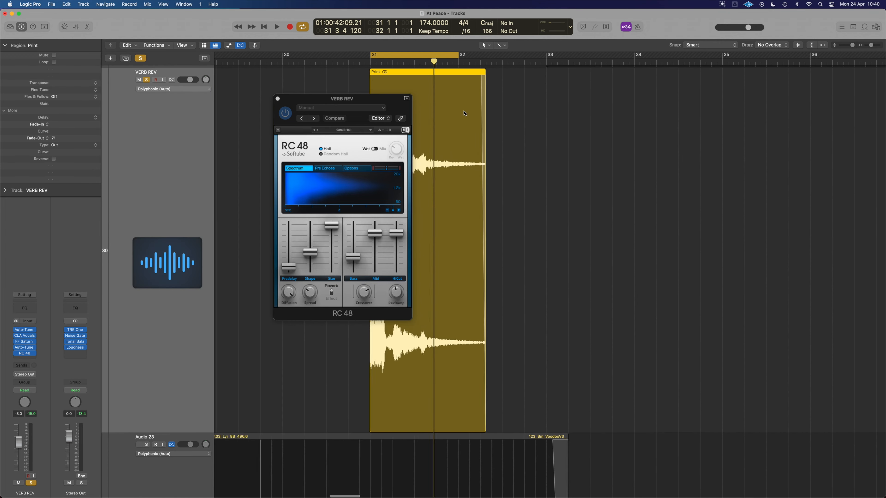
Reverse the Print region on the VERB REV track and play it back
key("space")
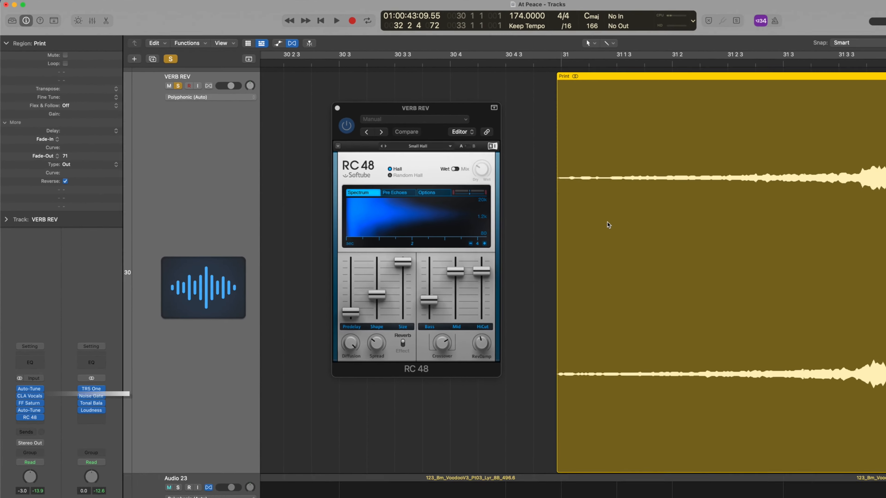
scroll(501, 195, "down", 3)
scroll(501, 195, "right", 5)
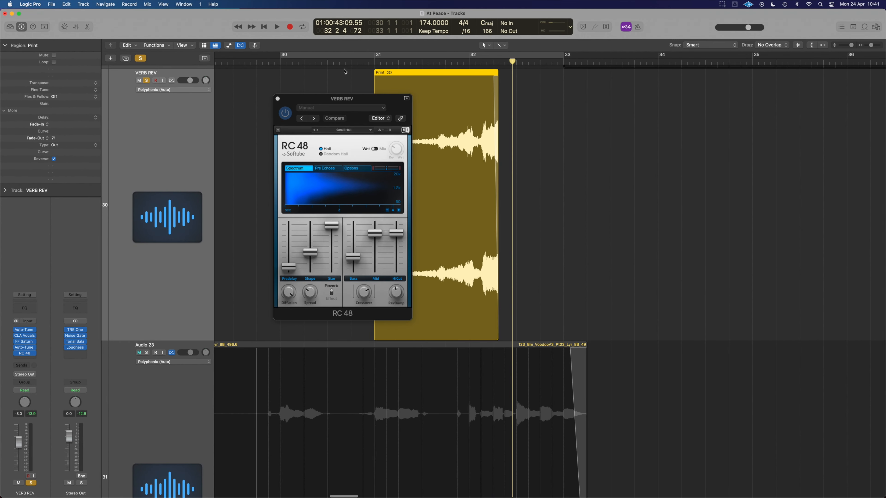
key("space")
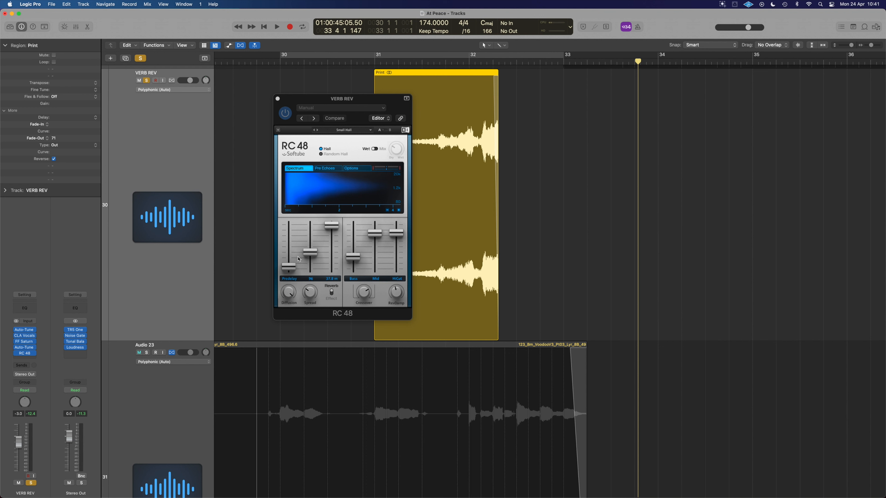
Lower the RC 48 reverb's Predelay slightly and close the plug-in window
left_click_drag(289, 272, 296, 267)
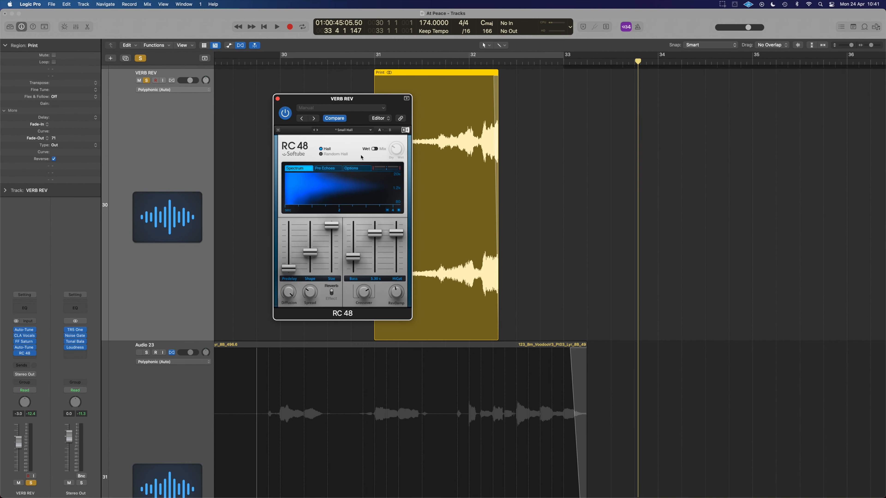
left_click(269, 81)
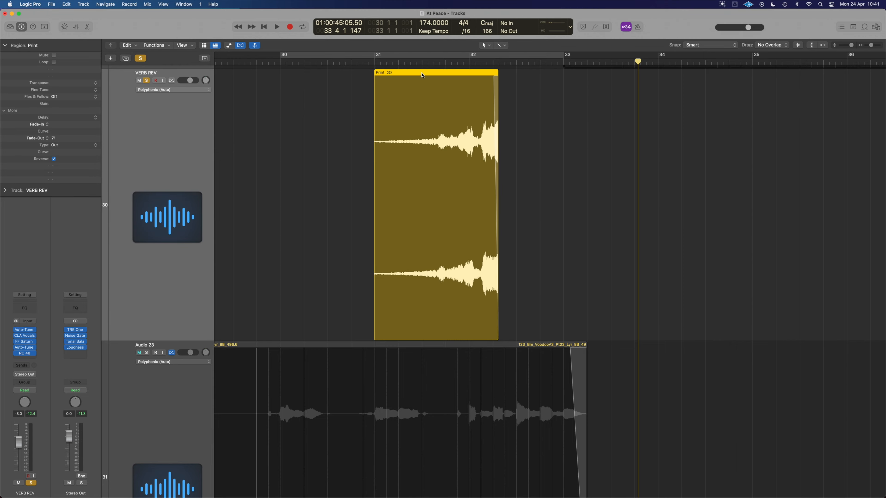
Bounce the reversed Print region in place to a new track as Rev Vox RC48, leaving the source and including the audio tail
key("ctrl+b")
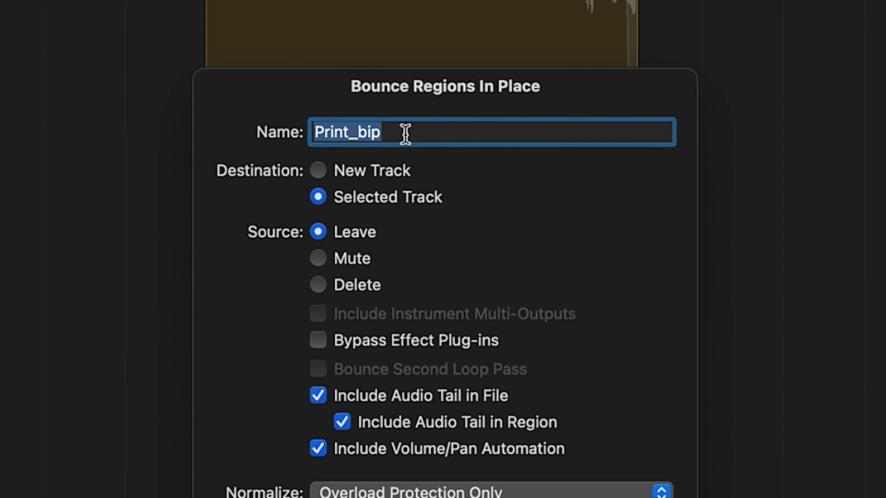
type("Rev ")
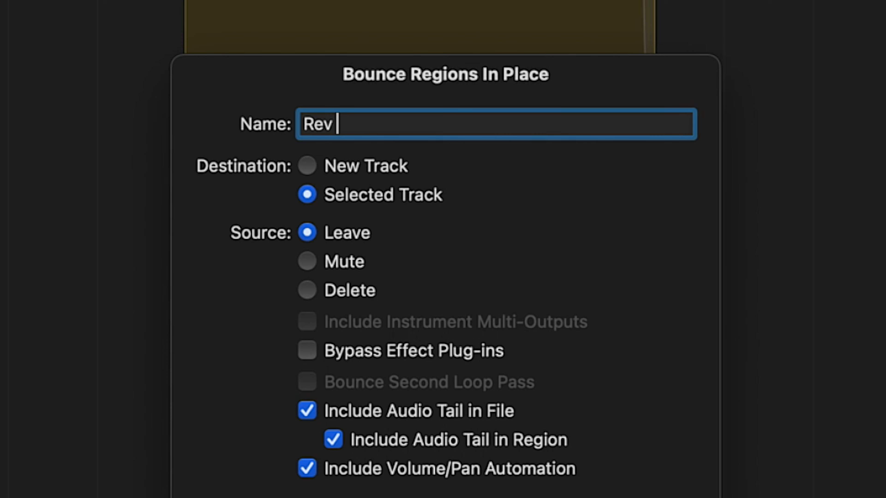
type("Vox RC48")
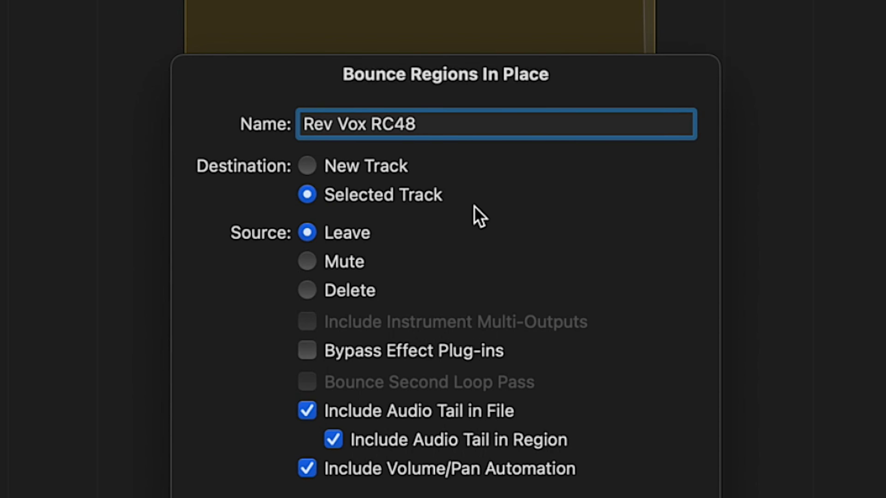
left_click(307, 166)
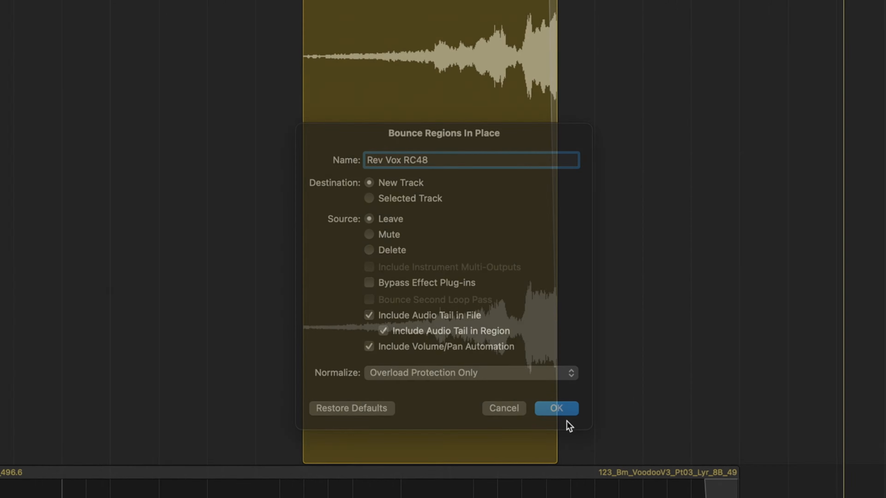
left_click(565, 414)
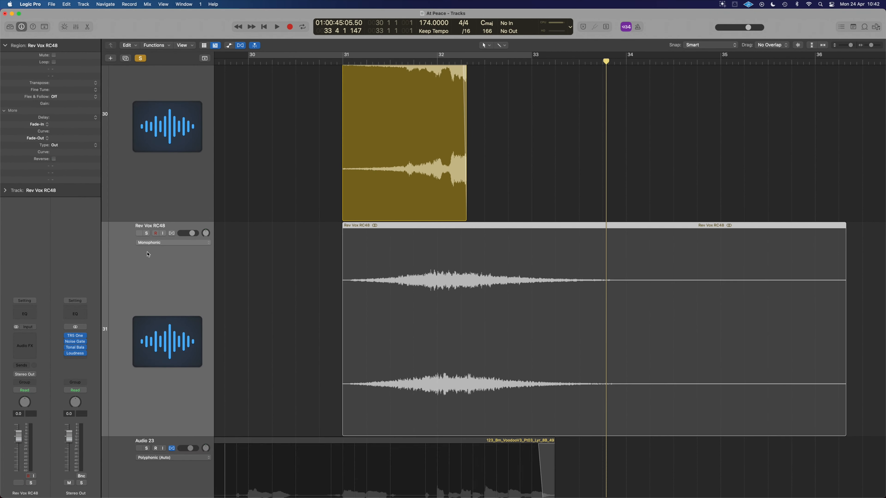
Clear all track solos and mute the VERB REV track
left_click(147, 233)
left_click(140, 58)
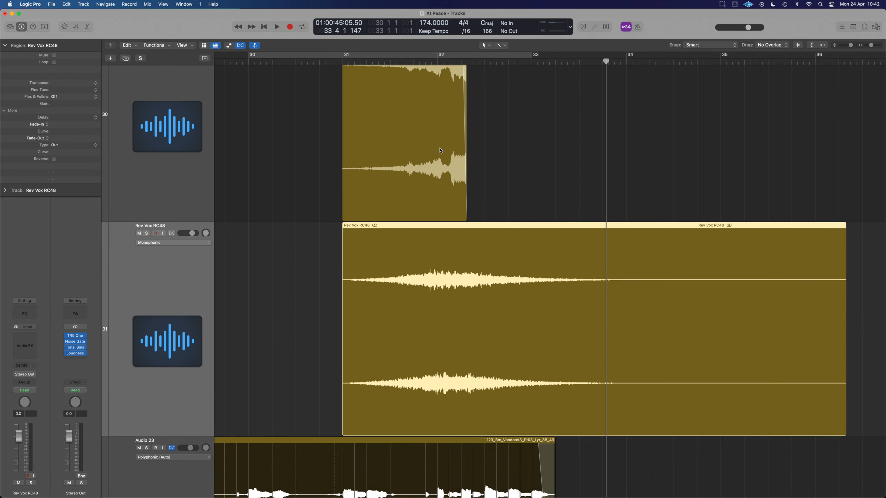
key("z")
left_click(140, 162)
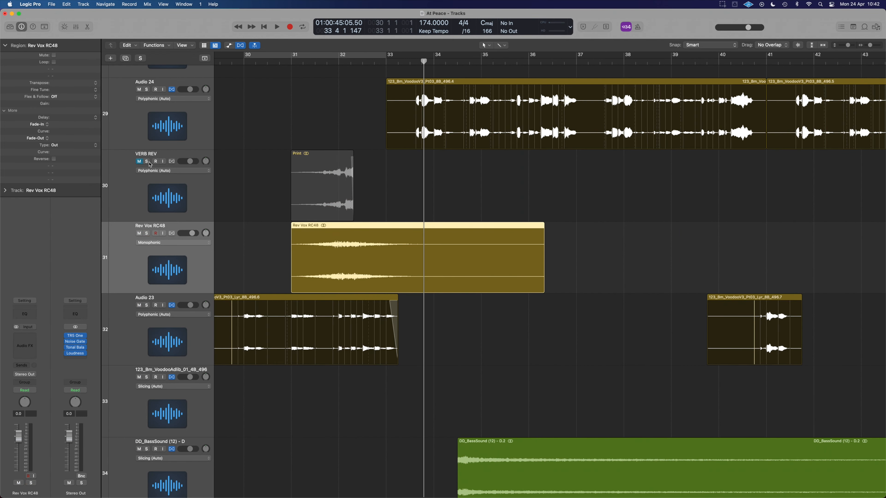
Play the Rev Vox RC48 region in the full mix with the cycle range on bars 30 to 33
left_click(247, 58)
key("space")
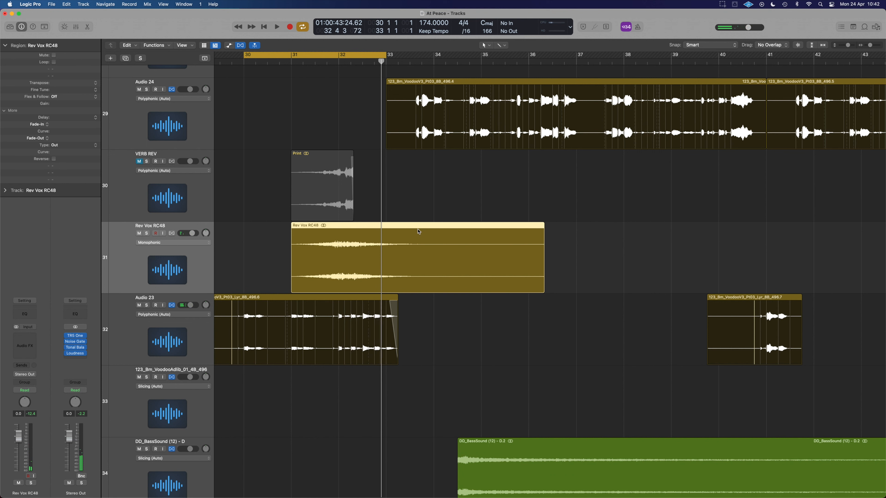
Reverse the Rev Vox RC48 region and move it earlier so that it ends just before bar 34
left_click(53, 159)
left_click_drag(486, 229, 384, 228)
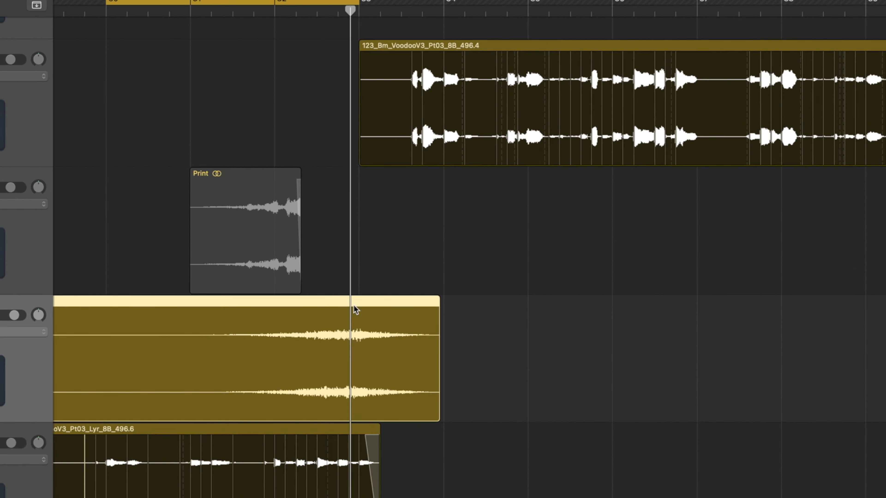
Shift the Rev Vox RC48 region later so its swell peaks on the first vocal phrase of Audio 24 after bar 33
key("super+Right")
key("super+Right")
key("super+Right")
key("super+Right")
key("super+Right")
key("super+Right")
key("super+Down")
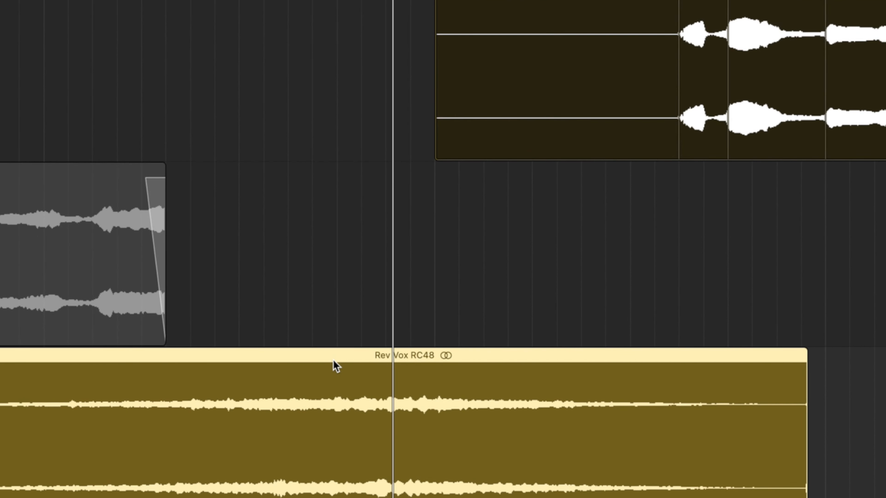
key("super+Left")
key("super+Up")
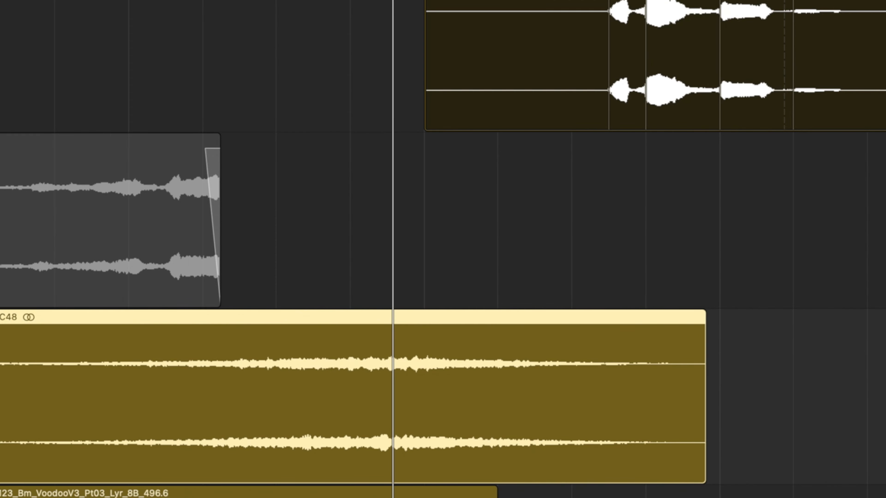
left_click_drag(448, 316, 483, 325)
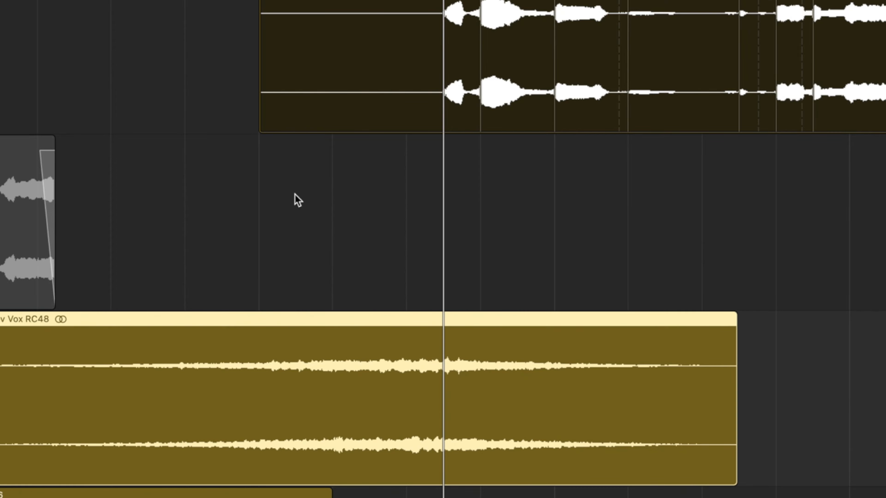
Play the Rev Vox RC48 region with the cycle range extended from bar 30 to about 35.5 and give it a fade-out of about 285
scroll(296, 197, "left", 5)
left_click_drag(377, 1, 651, 1)
key("space")
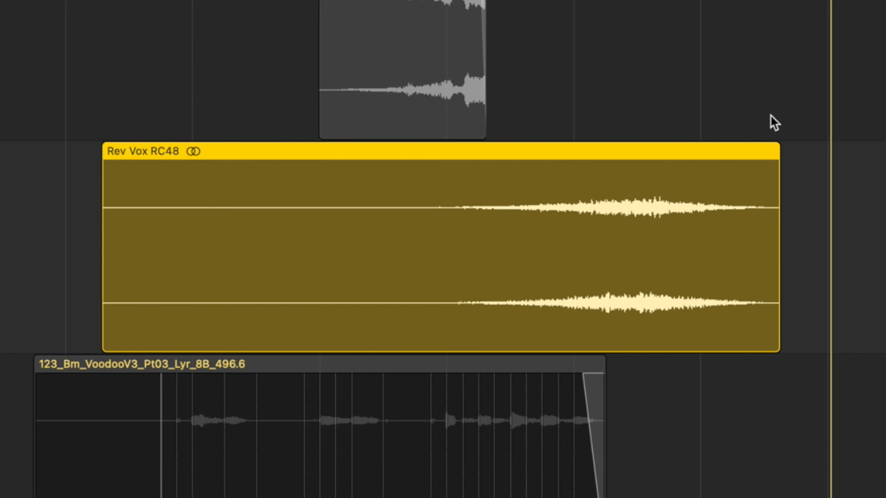
left_click_drag(773, 157, 748, 168)
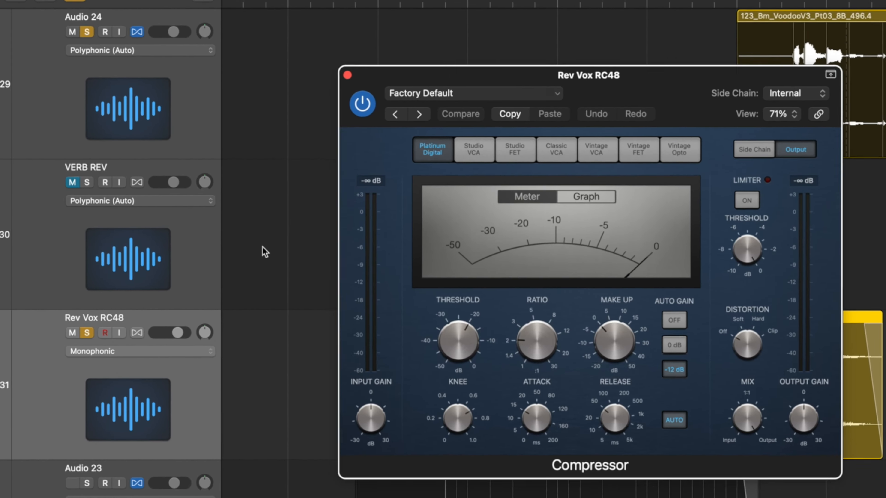
Load the FET Sidey preset in the Rev Vox RC48 track's Compressor and set its side chain source to Audio 24
left_click(431, 90)
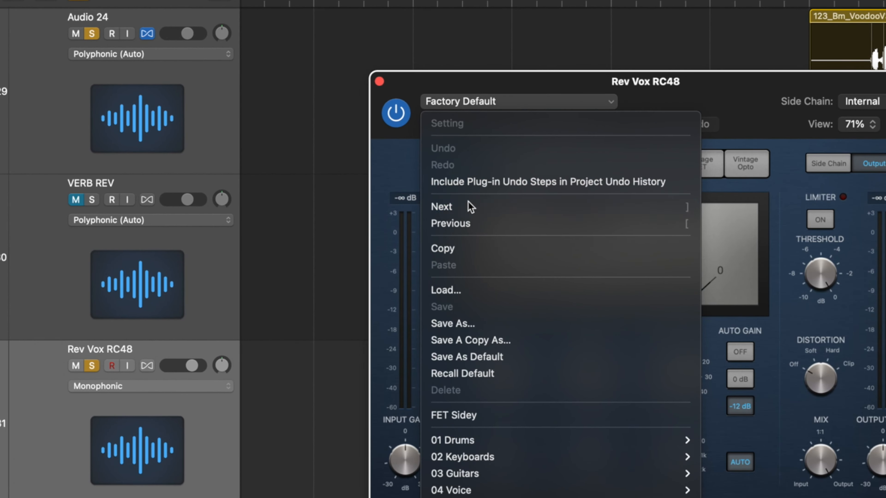
left_click(449, 413)
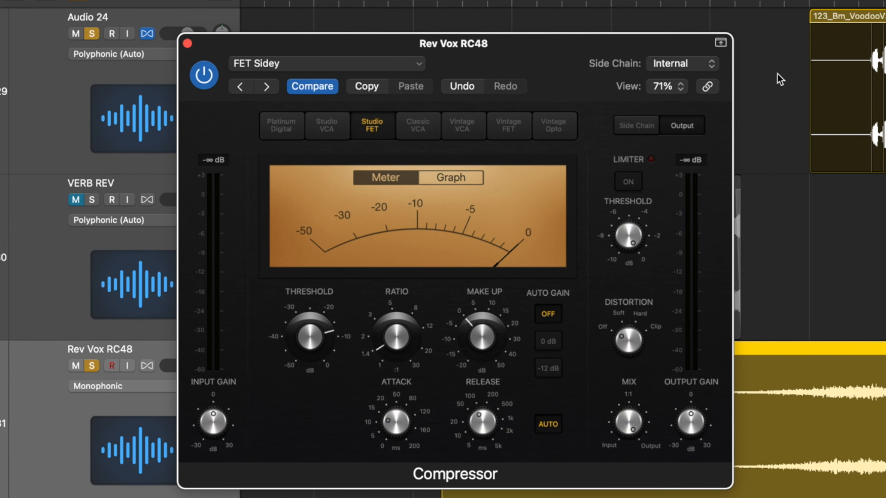
left_click(682, 66)
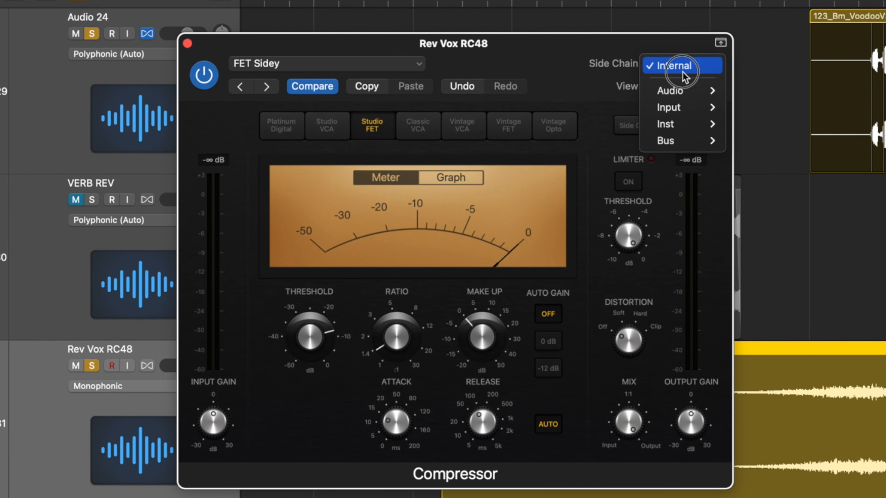
mouse_move(686, 91)
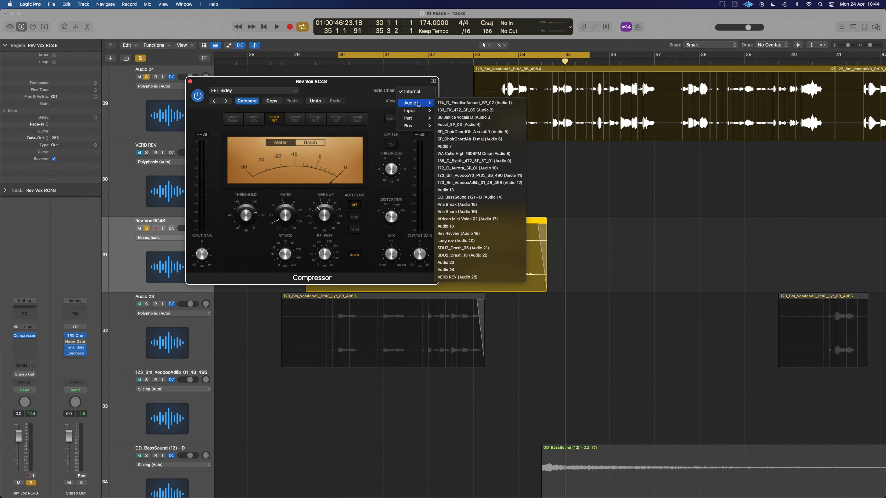
left_click(446, 269)
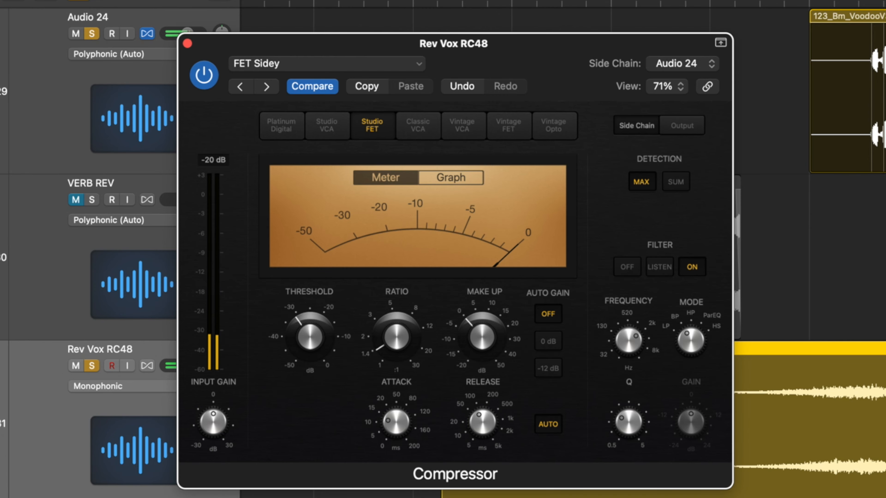
left_click(188, 44)
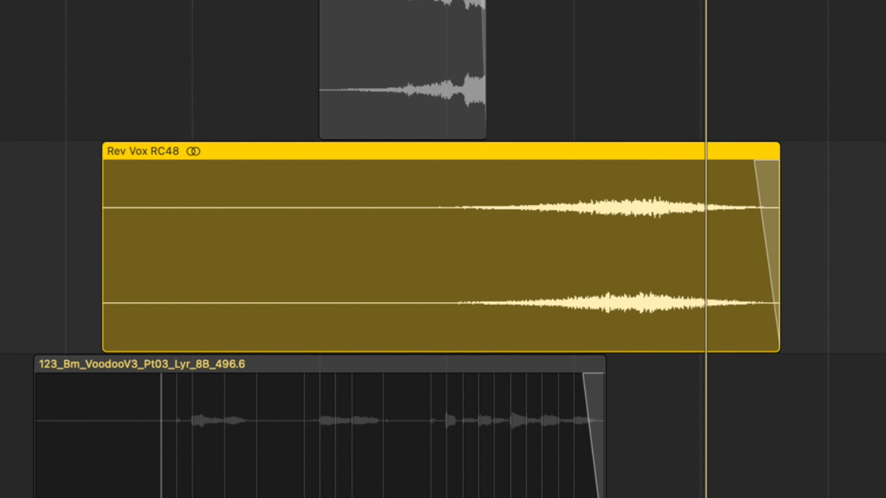
Hide the VERB REV track from the arrangement
left_click(34, 140)
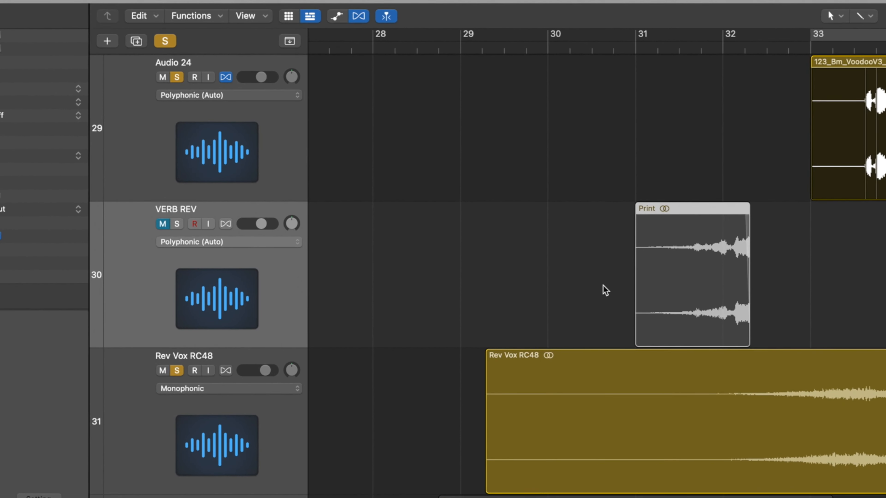
key("h")
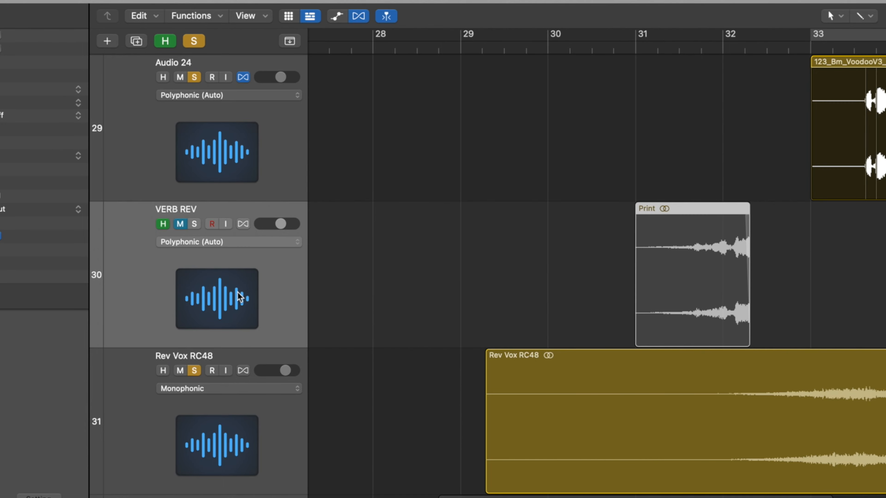
key("h")
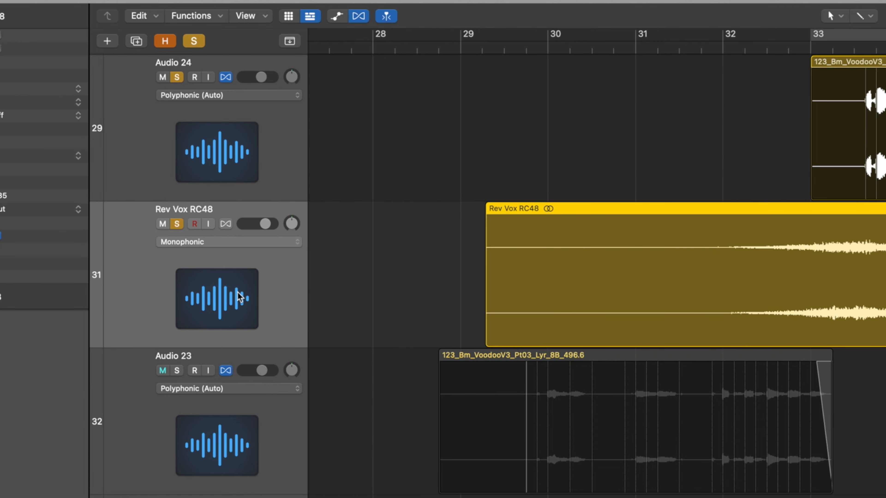
key("h")
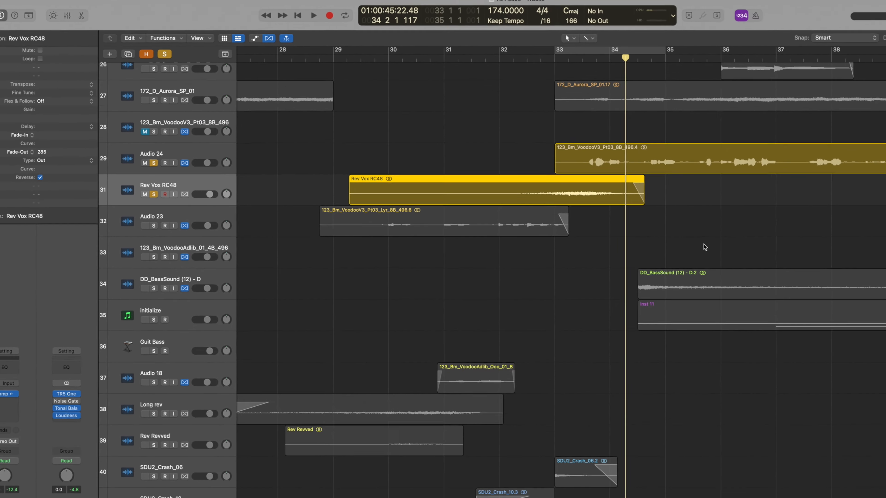
Play the drop in the full mix with no tracks soloed and mute the Audio 24 track
key("super+Left")
key("super+Left")
key("super+Left")
key("super+Left")
key("super+Left")
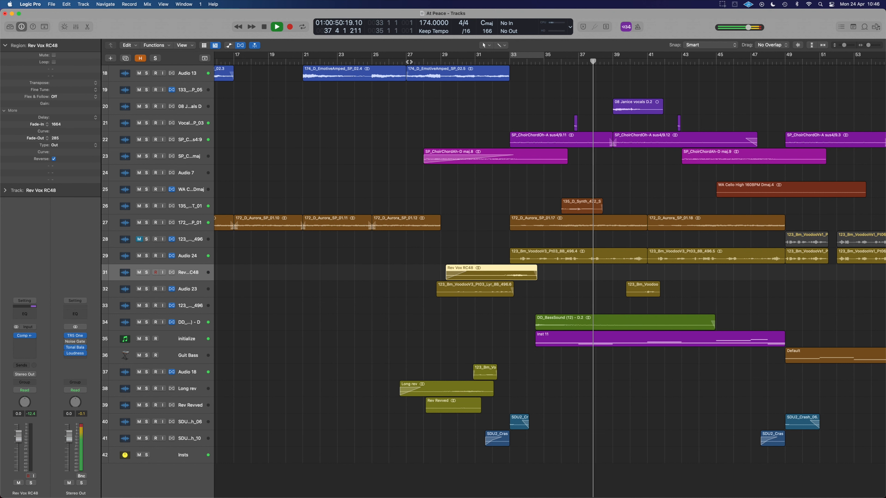
left_click(139, 256)
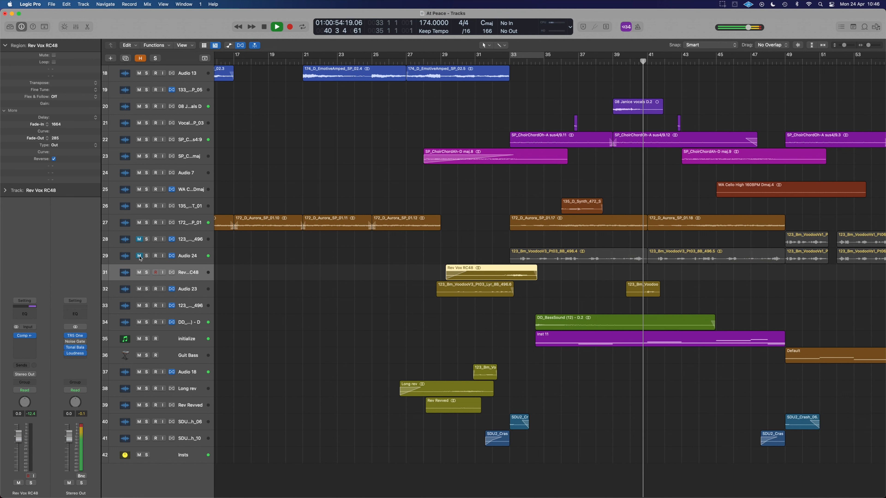